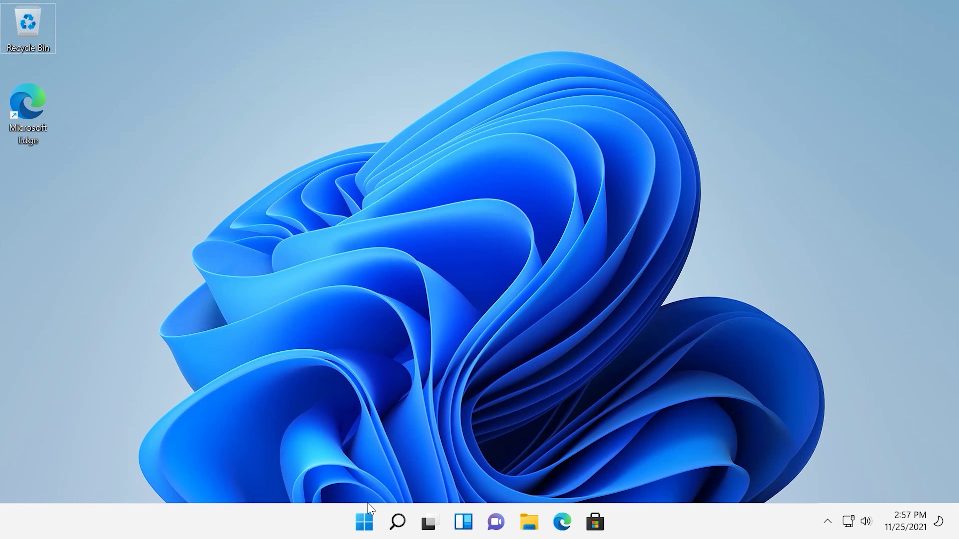
# Step: Open the Virus & threat protection page of Windows Security from the Privacy & security settings
pyautogui.click(364, 525)
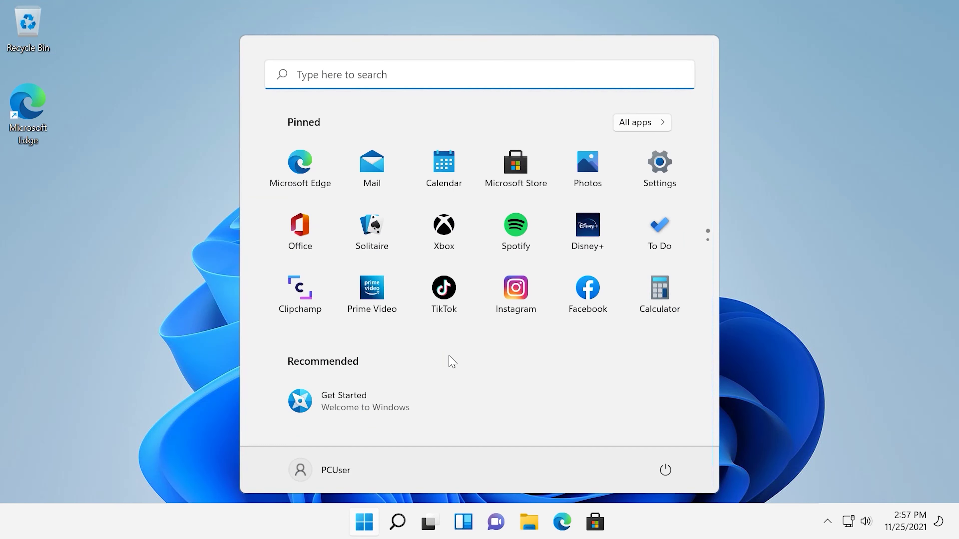
pyautogui.click(659, 166)
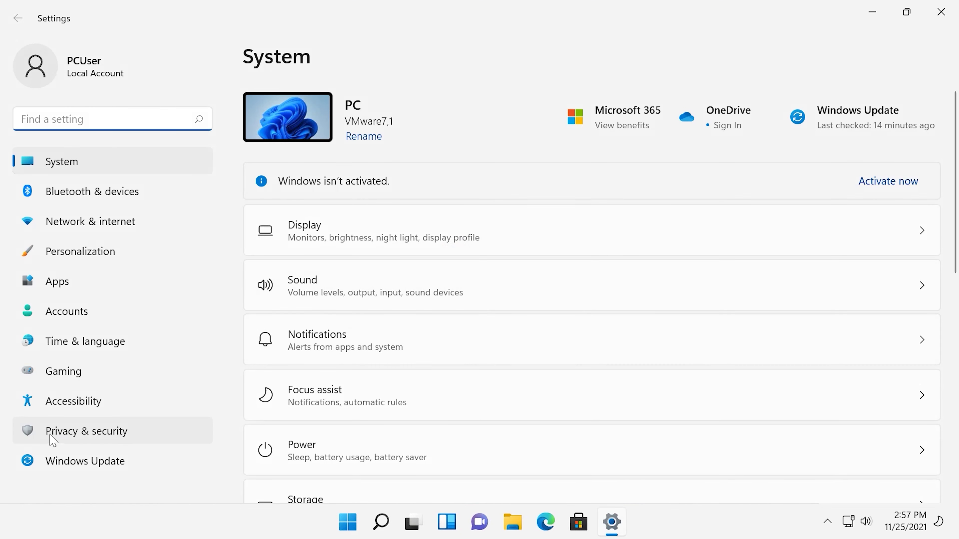
pyautogui.click(88, 437)
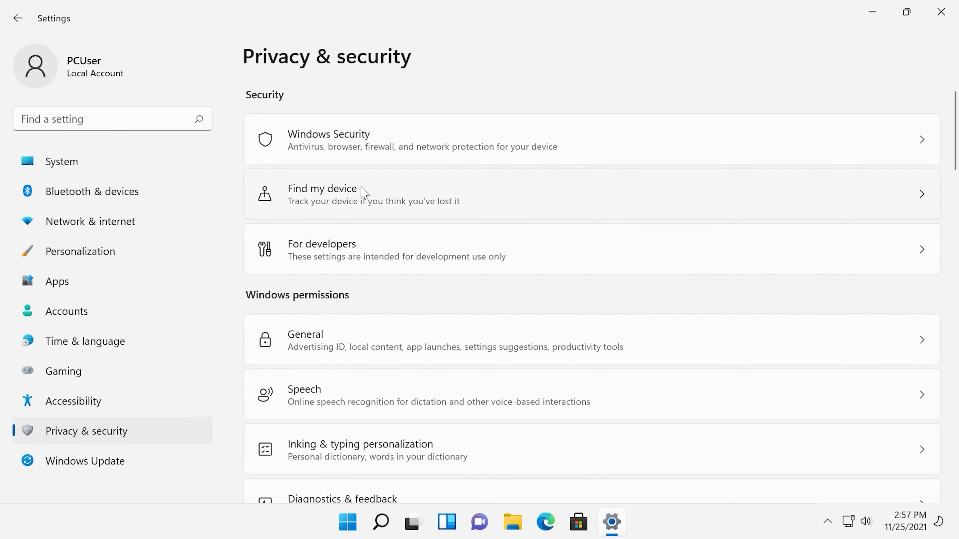
pyautogui.click(370, 152)
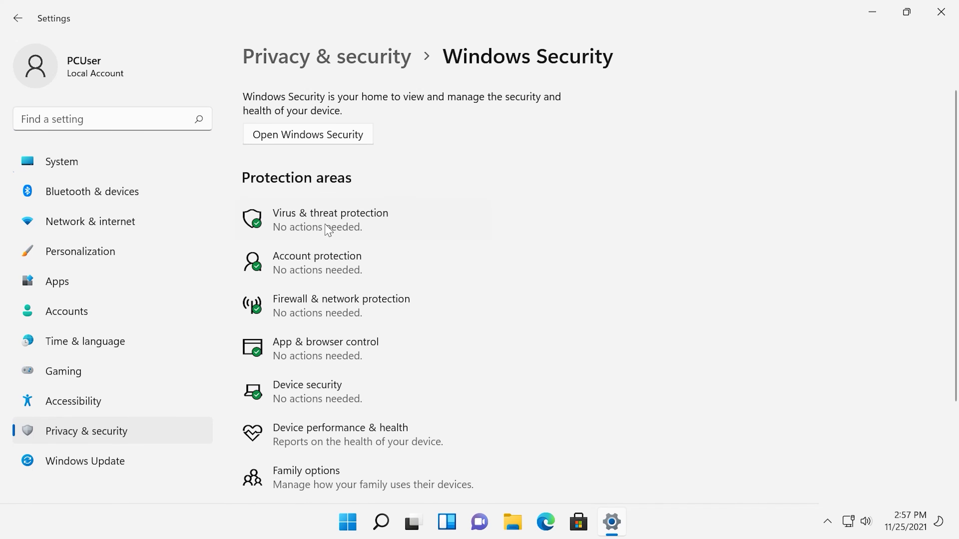
pyautogui.click(306, 227)
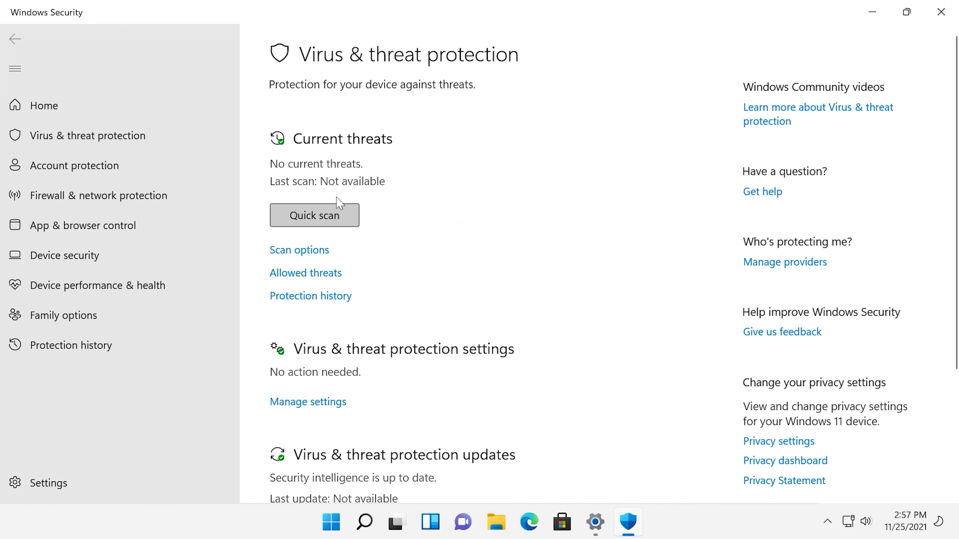
# Step: Turn off Tamper Protection in the Virus & threat protection settings and allow Windows Security to make the change
pyautogui.scroll(-4, 391, 203)
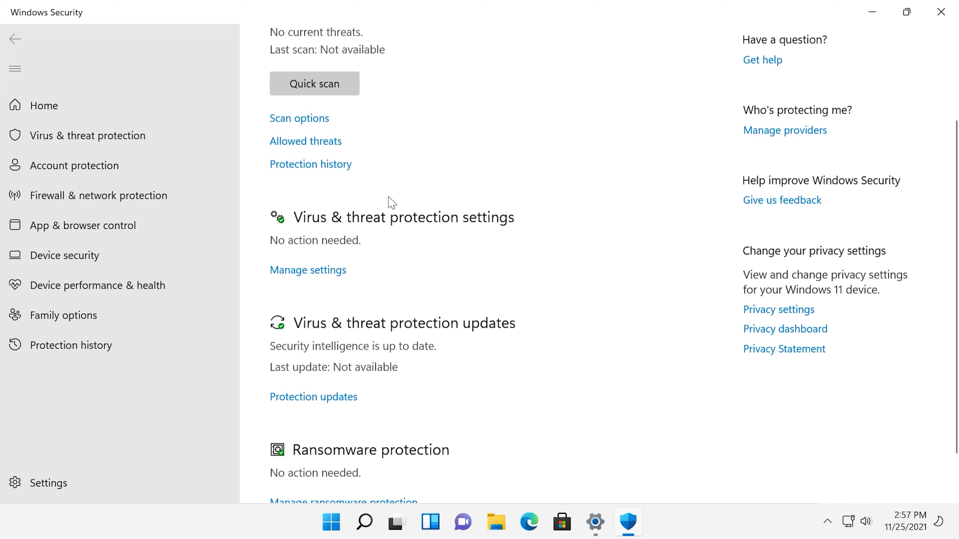
pyautogui.click(313, 260)
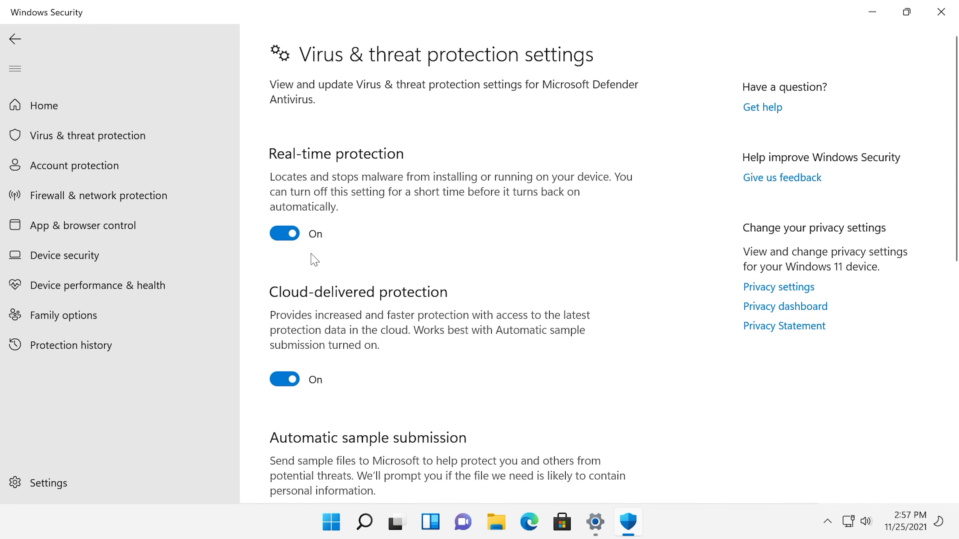
pyautogui.scroll(-4, 317, 260)
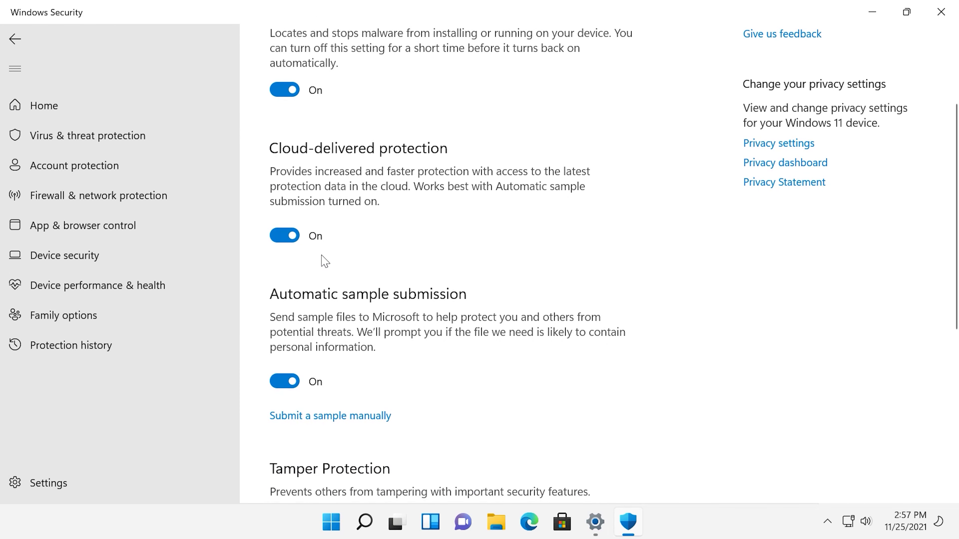
pyautogui.scroll(-6, 324, 261)
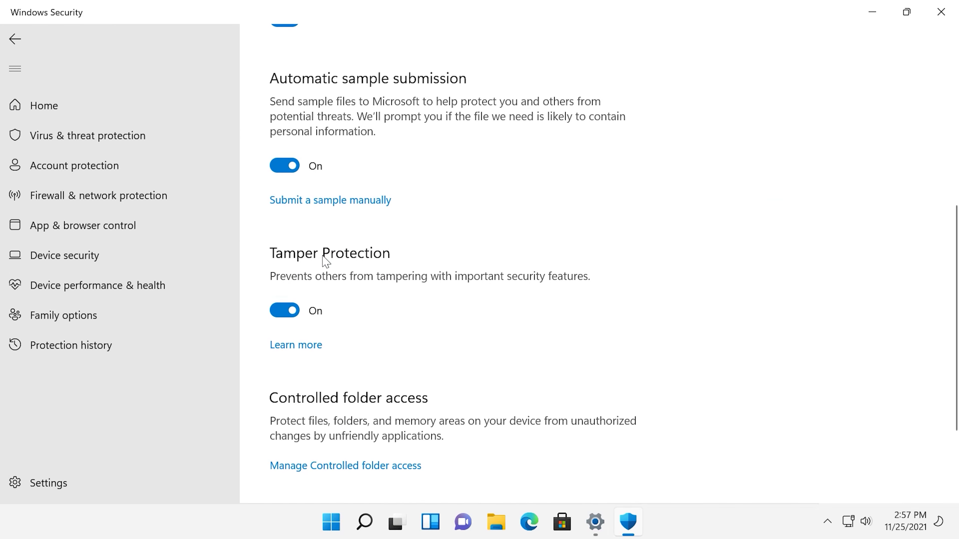
pyautogui.click(292, 312)
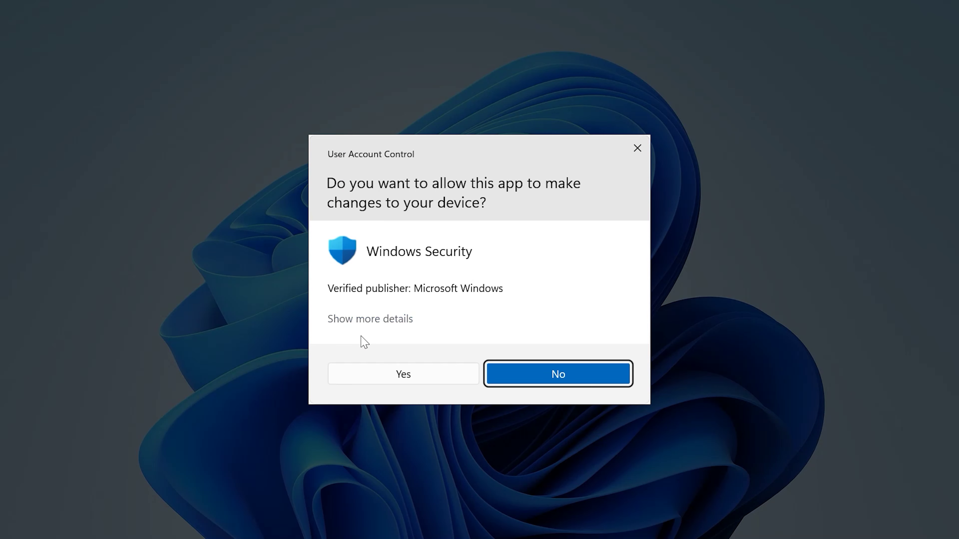
pyautogui.click(389, 373)
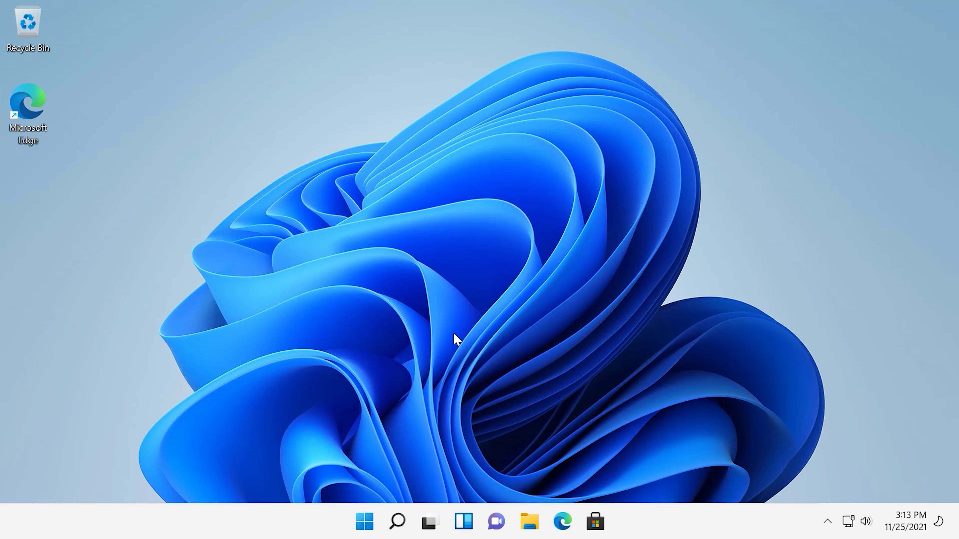
# Step: Open the Local Group Policy Editor, maximize its window and widen the policy tree to show full folder names
pyautogui.click(397, 523)
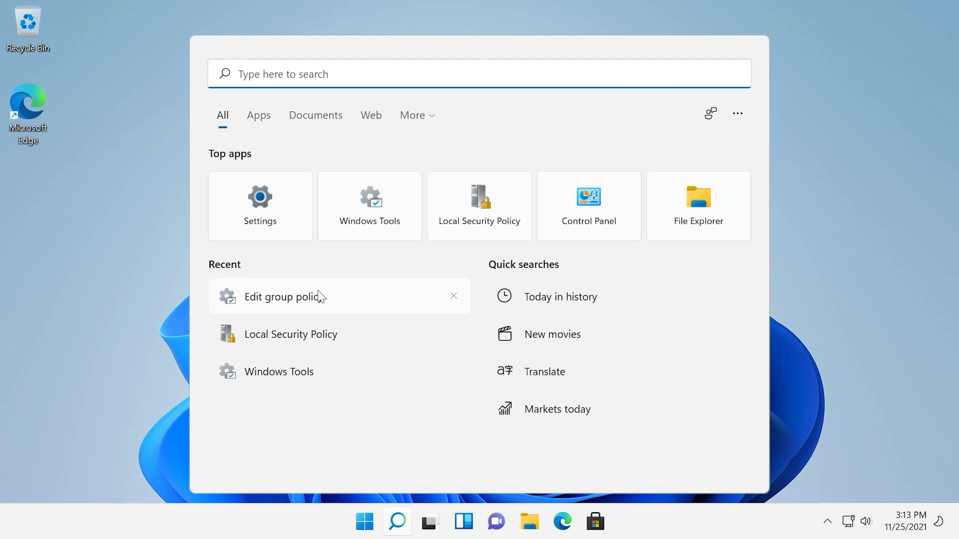
pyautogui.write('edit')
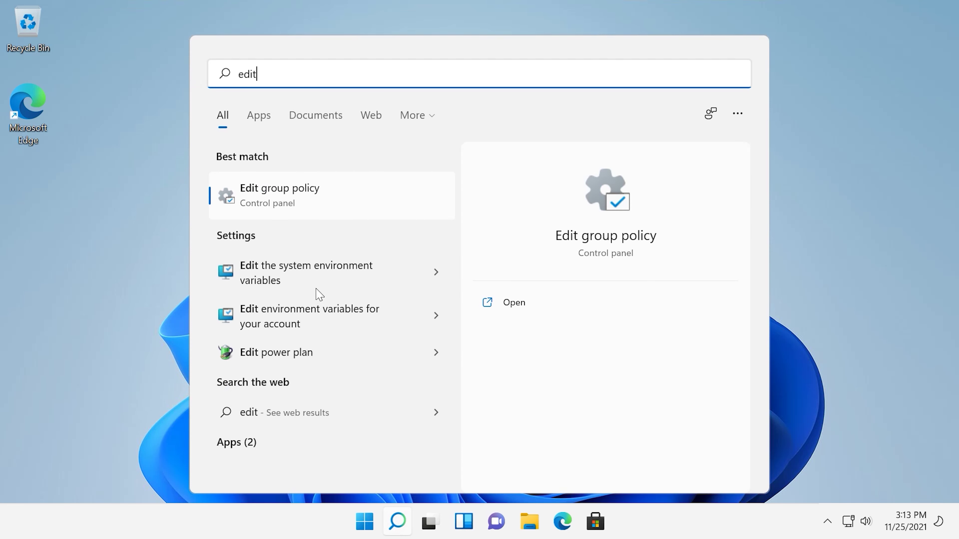
pyautogui.click(284, 203)
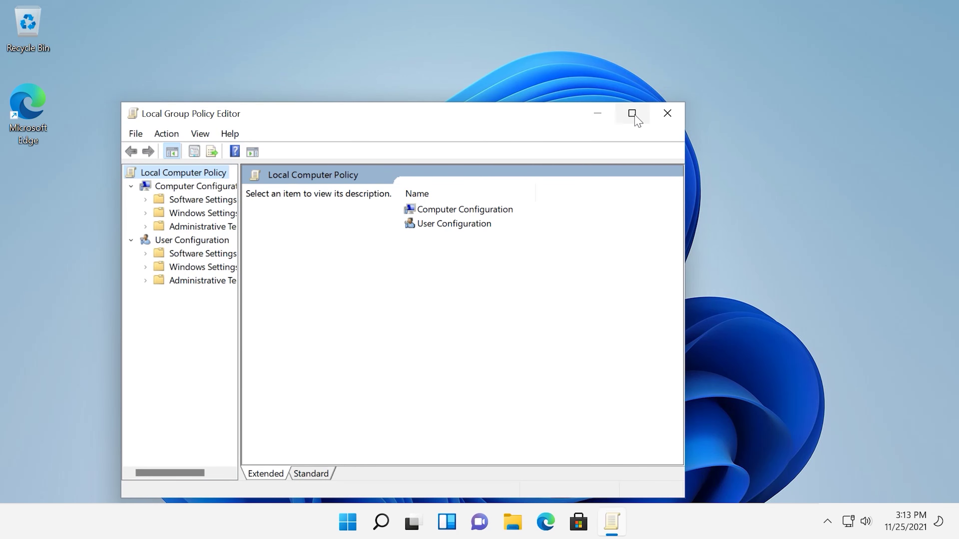
pyautogui.click(632, 114)
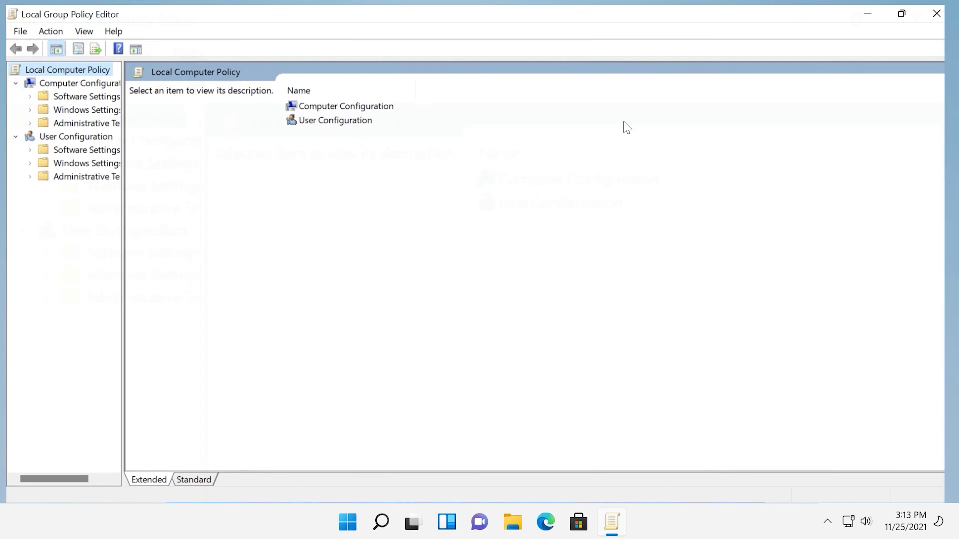
pyautogui.moveTo(117, 244); pyautogui.dragTo(160, 242)
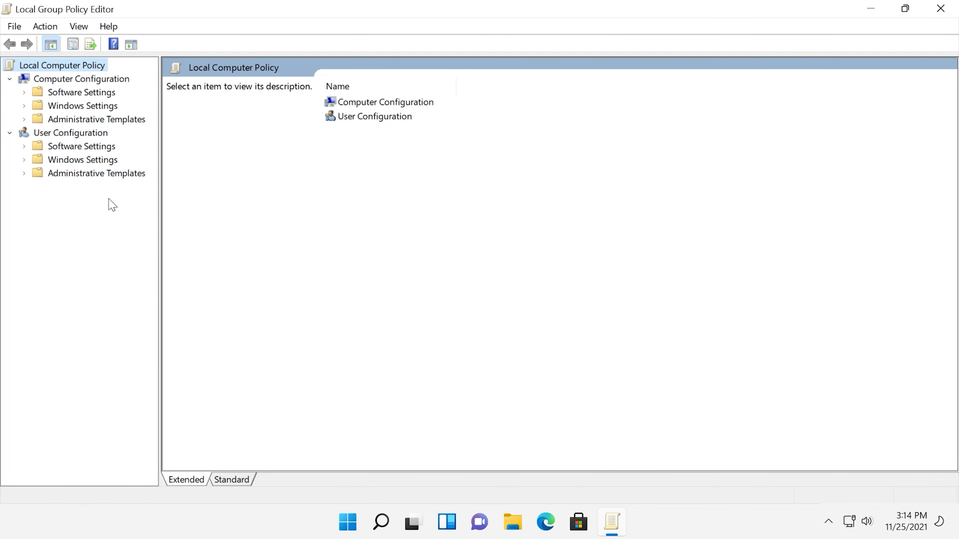
# Step: Open the Microsoft Defender Antivirus policy folder under Computer Configuration, Administrative Templates, Windows Components
pyautogui.click(25, 119)
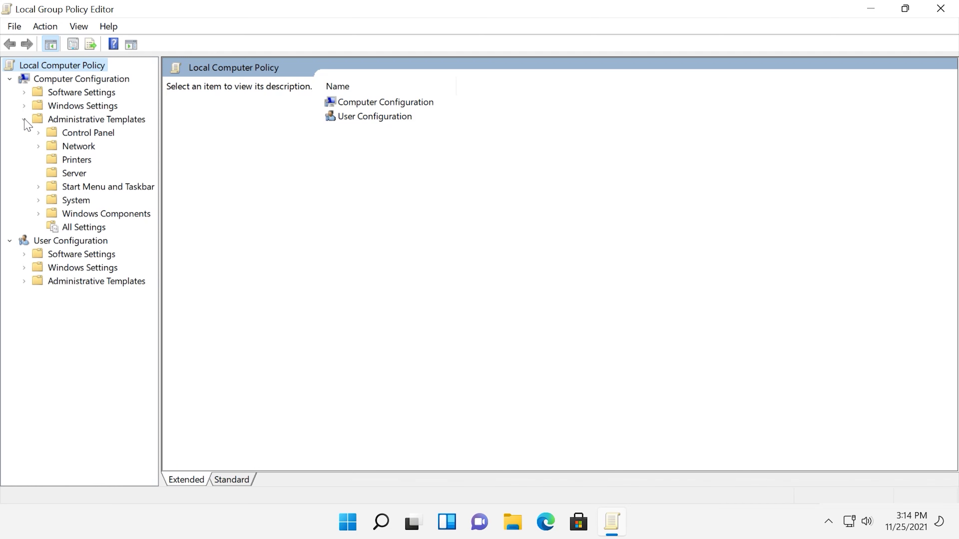
pyautogui.click(39, 213)
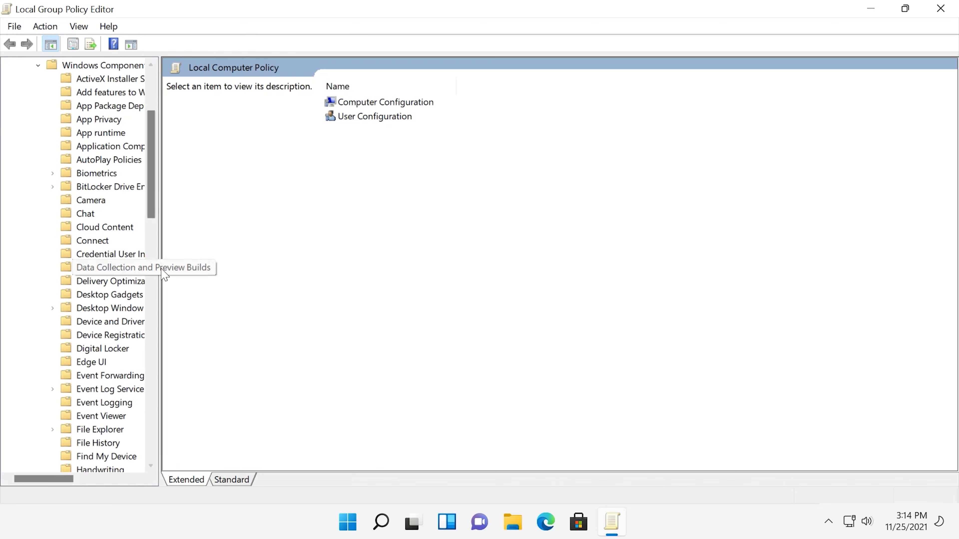
pyautogui.moveTo(159, 285); pyautogui.dragTo(202, 285)
pyautogui.scroll(-5, 136, 350)
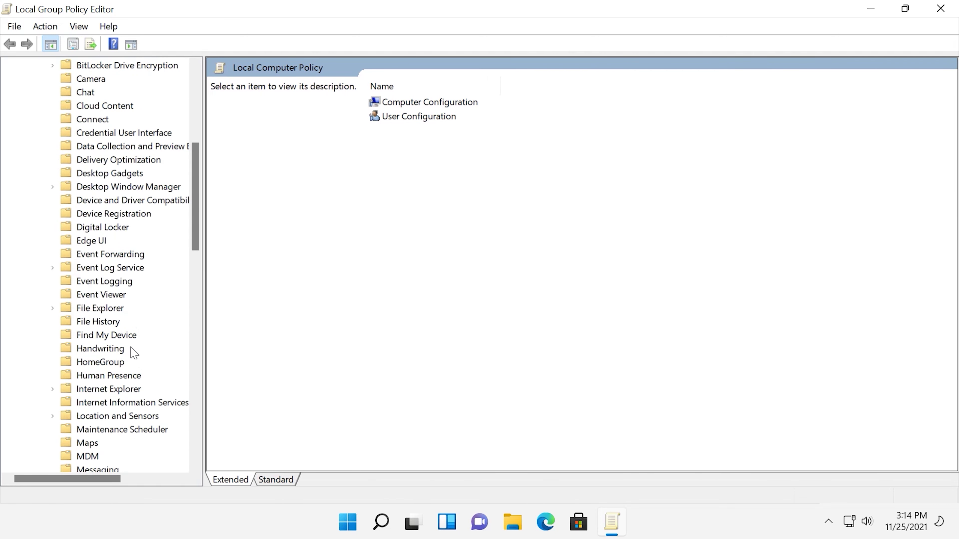
pyautogui.scroll(-2, 135, 354)
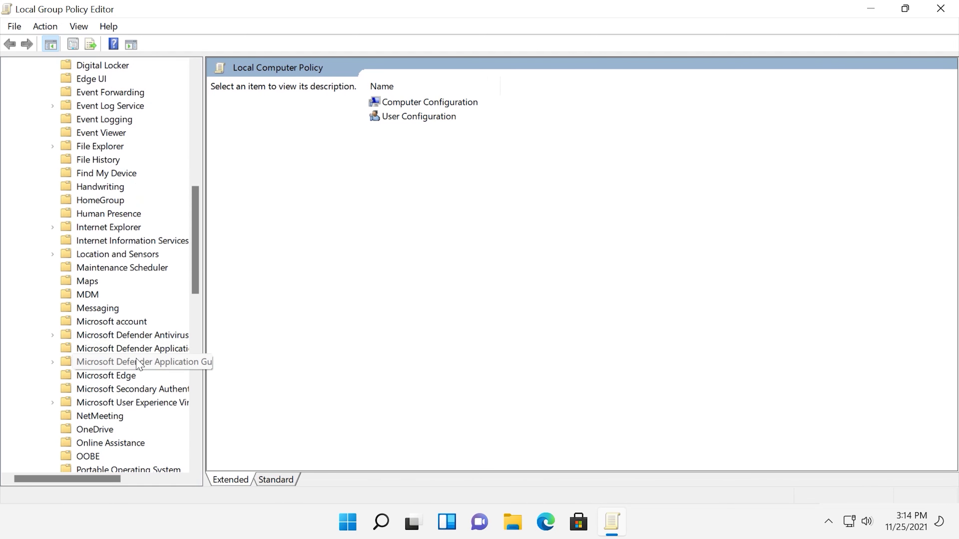
pyautogui.click(143, 335)
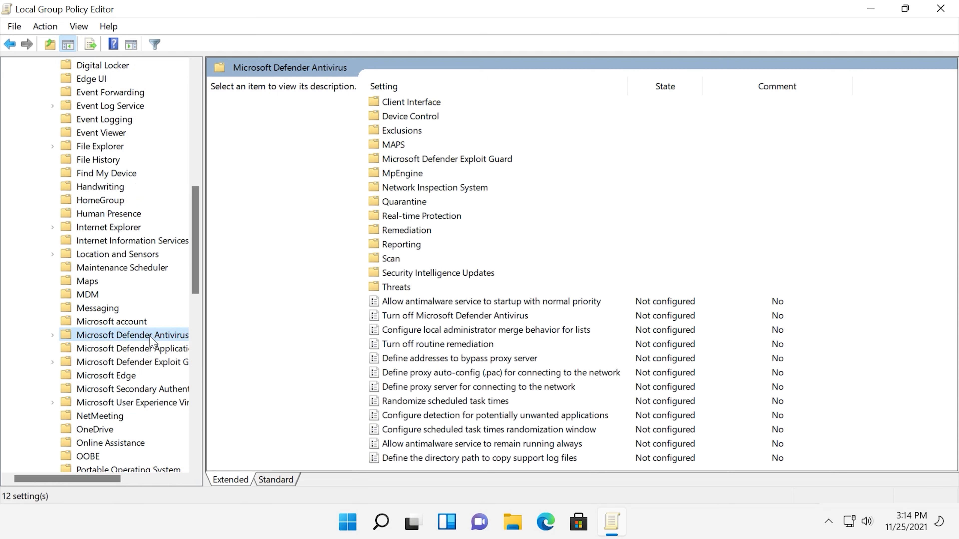
# Step: Set the "Turn off Microsoft Defender Antivirus" policy to Enabled
pyautogui.click(439, 320)
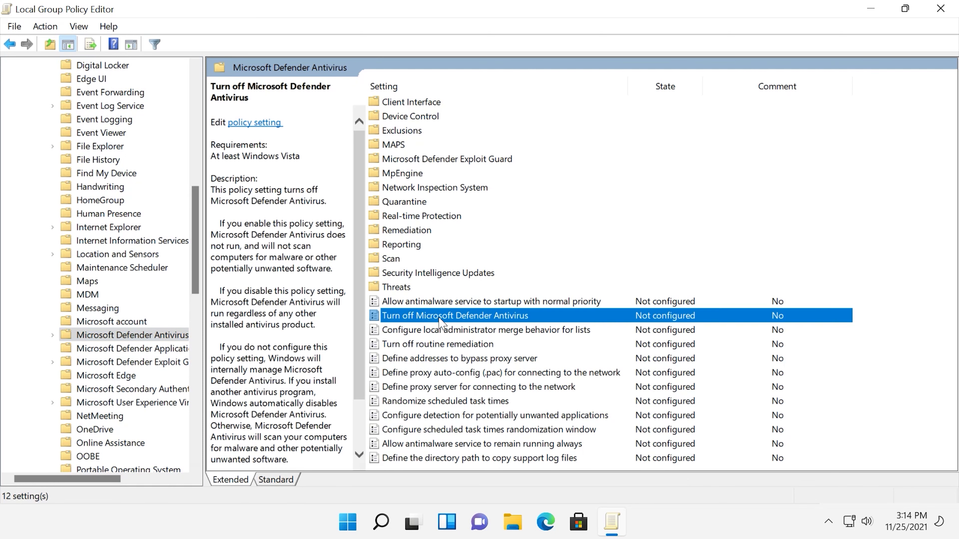
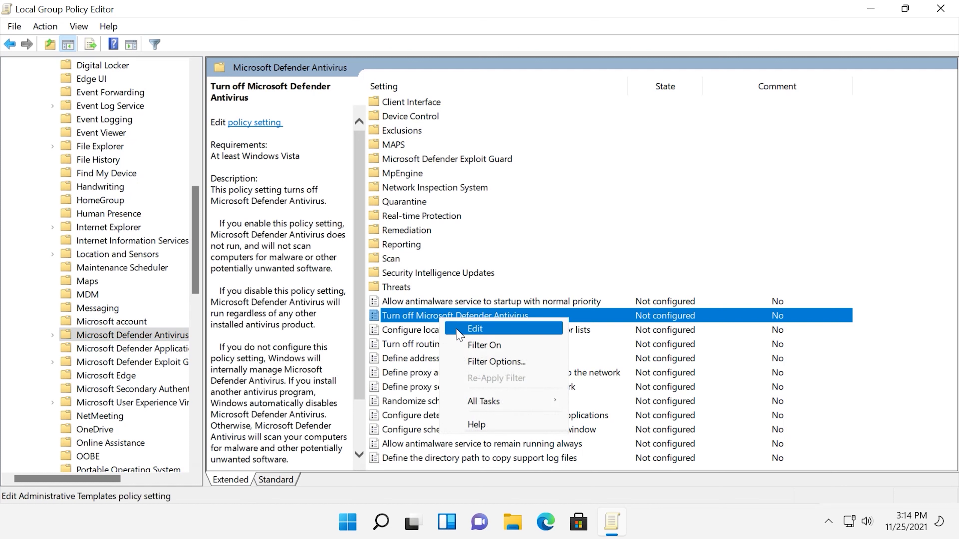
pyautogui.click(459, 334)
pyautogui.doubleClick(475, 318)
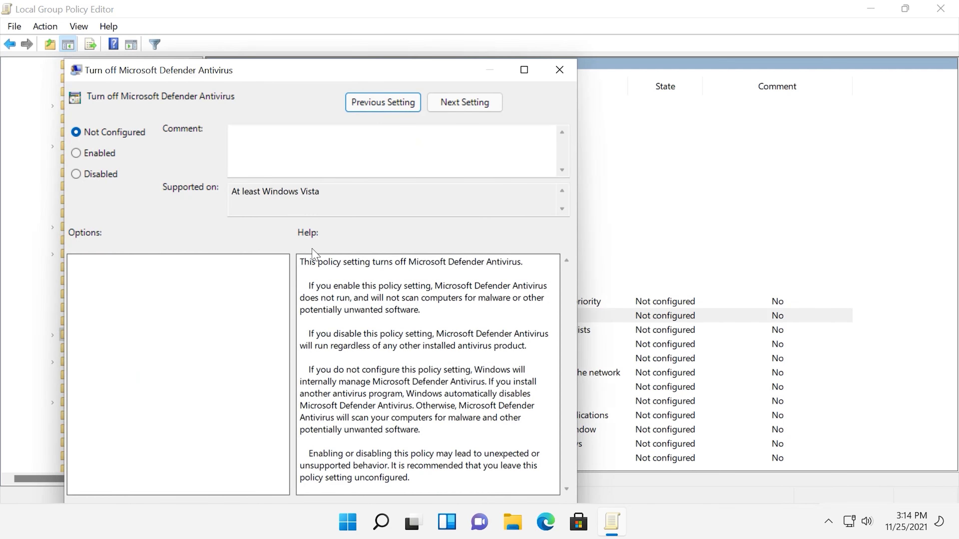
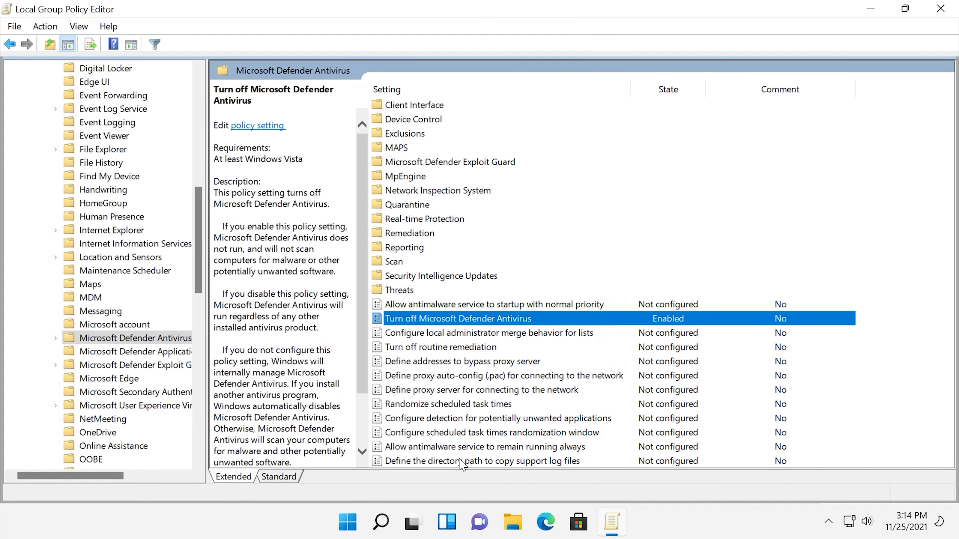
# Step: Set the "Allow antimalware service to remain running always" policy to Disabled
pyautogui.click(465, 452)
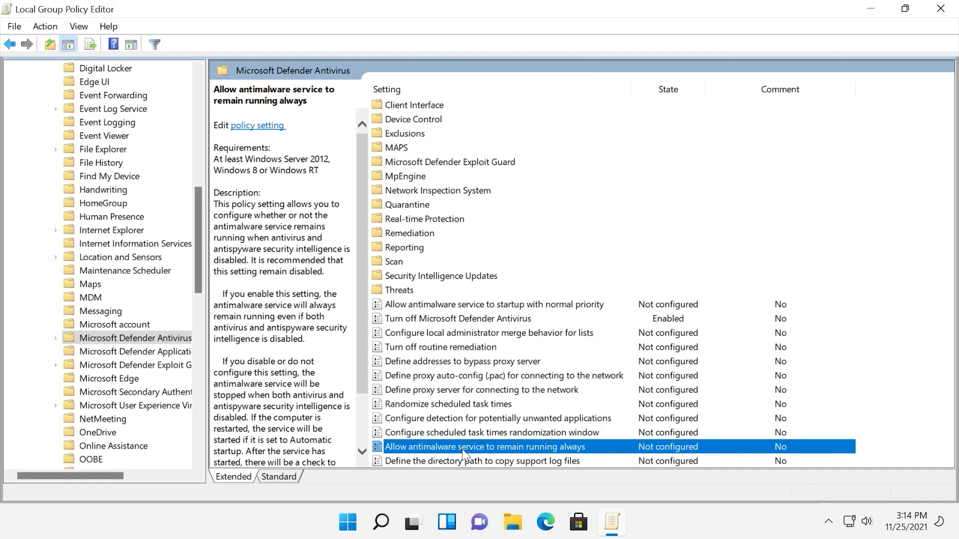
pyautogui.rightClick(466, 453)
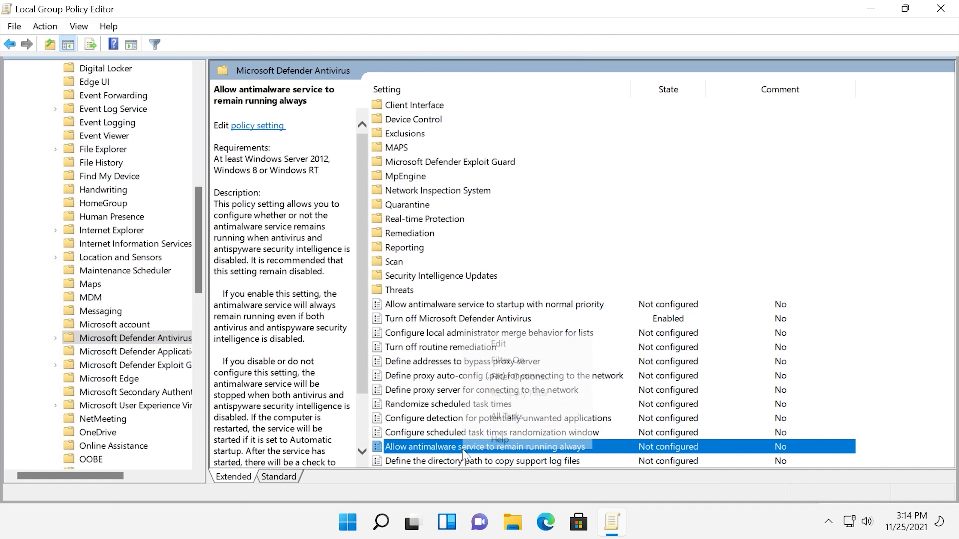
pyautogui.click(505, 349)
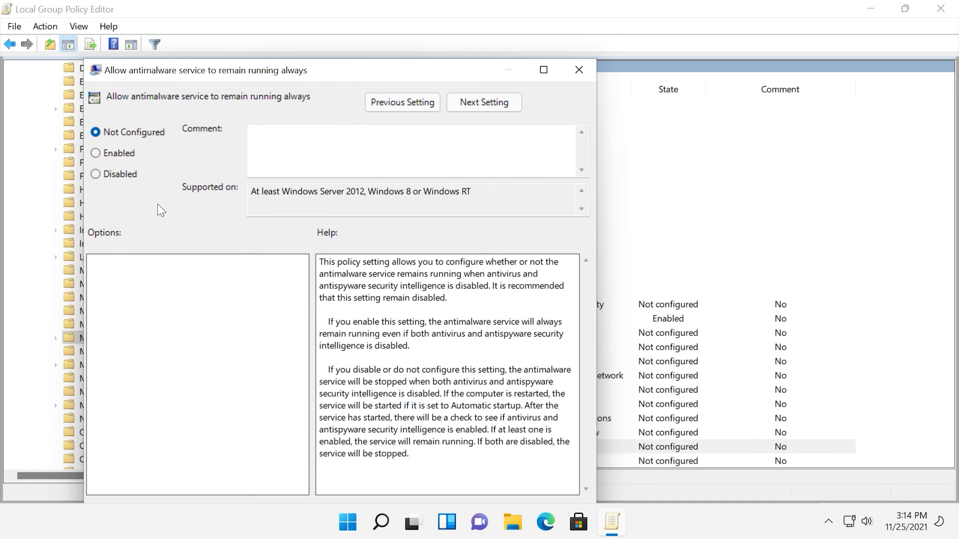
pyautogui.click(116, 178)
pyautogui.moveTo(316, 76); pyautogui.dragTo(321, 60)
pyautogui.click(551, 495)
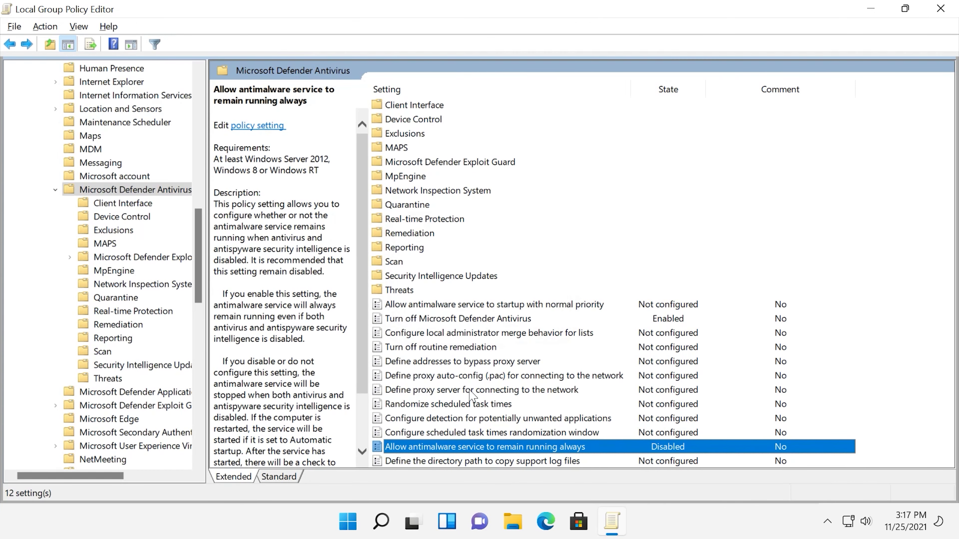
# Step: Set the "Turn off real-time protection" policy in the Real-time Protection folder to Enabled
pyautogui.doubleClick(453, 222)
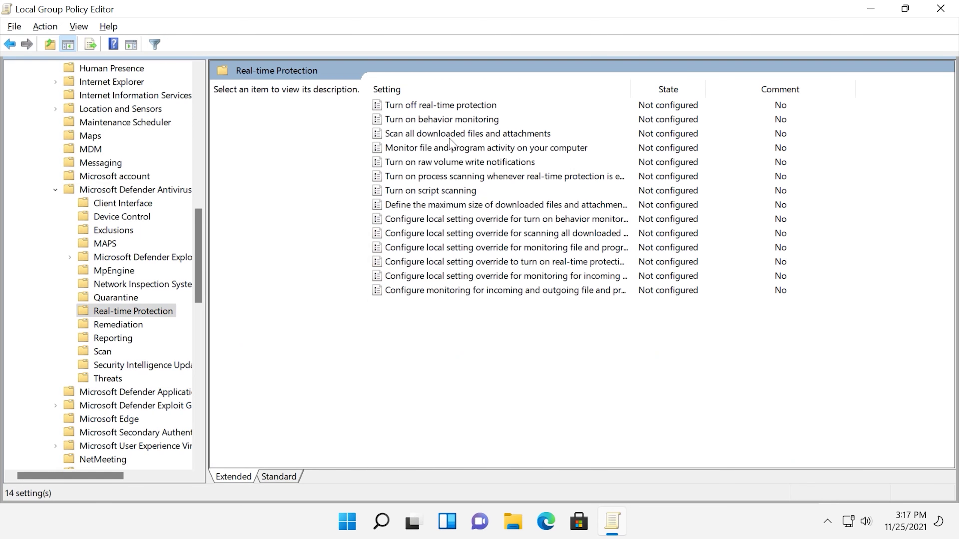
pyautogui.rightClick(440, 107)
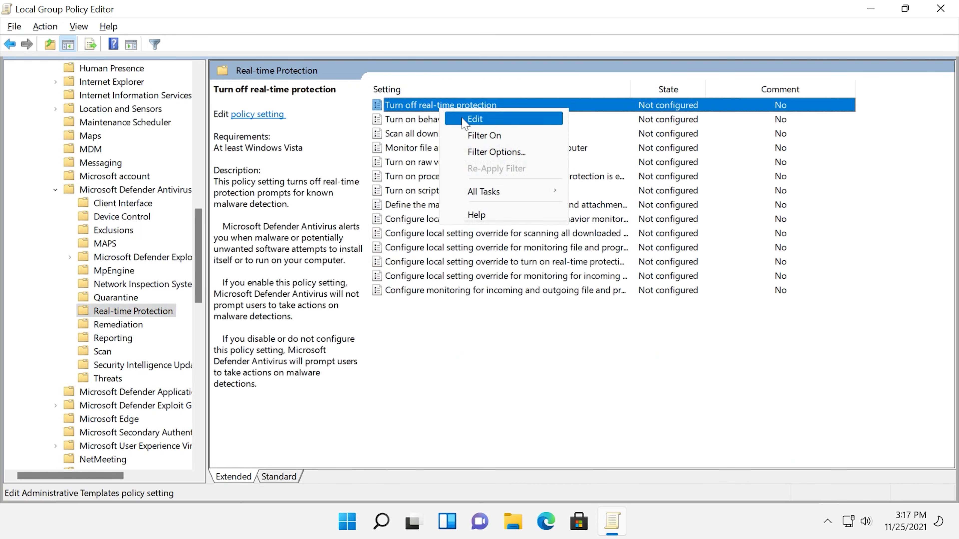
pyautogui.click(475, 119)
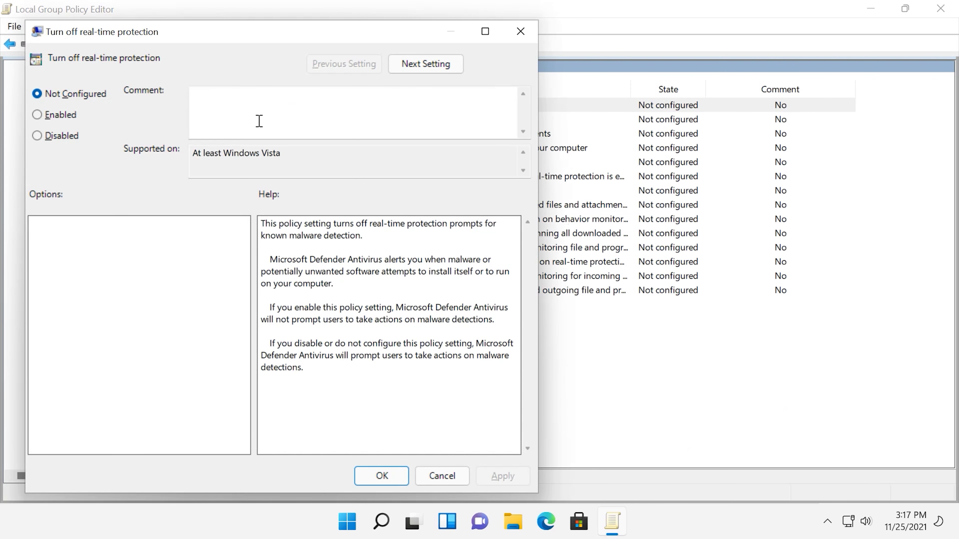
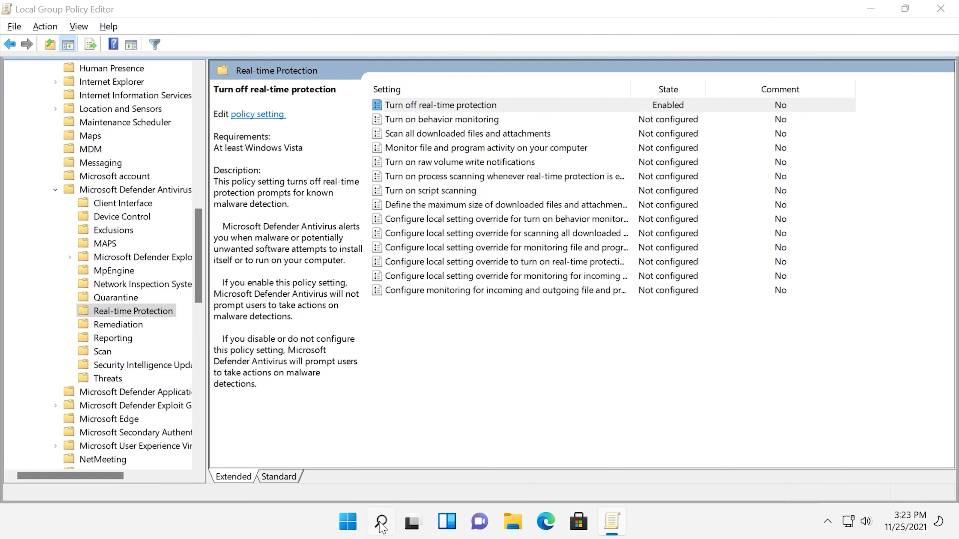
# Step: Search Windows for Task Scheduler and open it
pyautogui.click(380, 522)
pyautogui.write('tas')
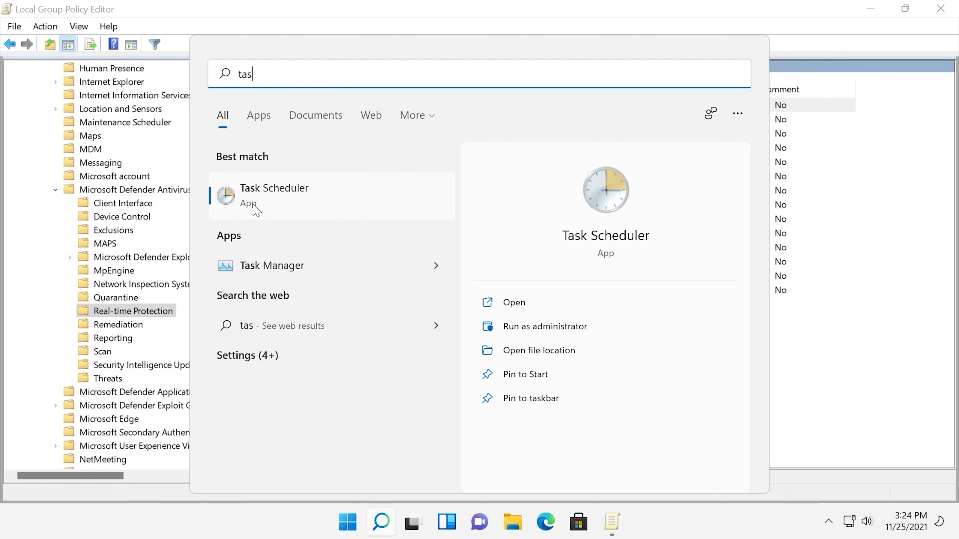
pyautogui.click(253, 206)
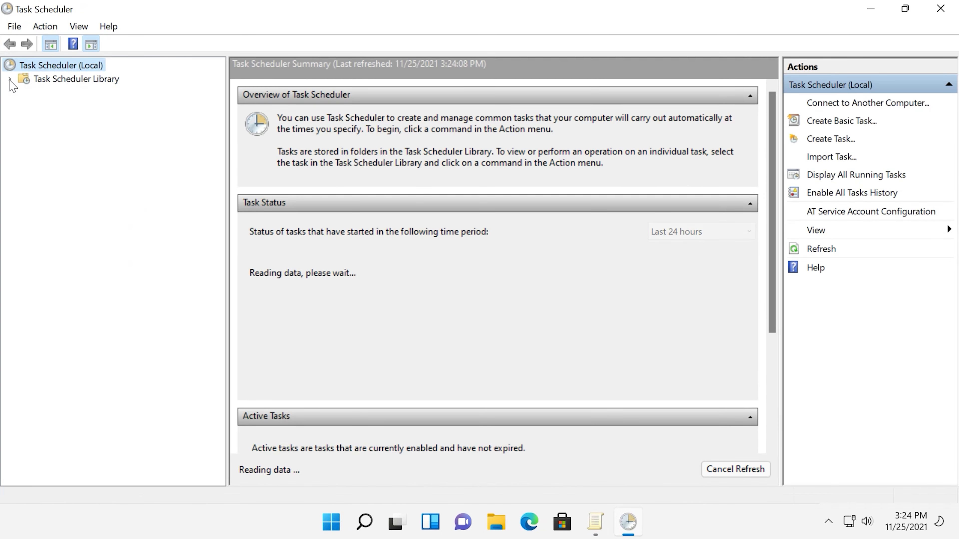
# Step: Open the Microsoft > Windows > Windows Defender folder in the Task Scheduler Library
pyautogui.click(9, 79)
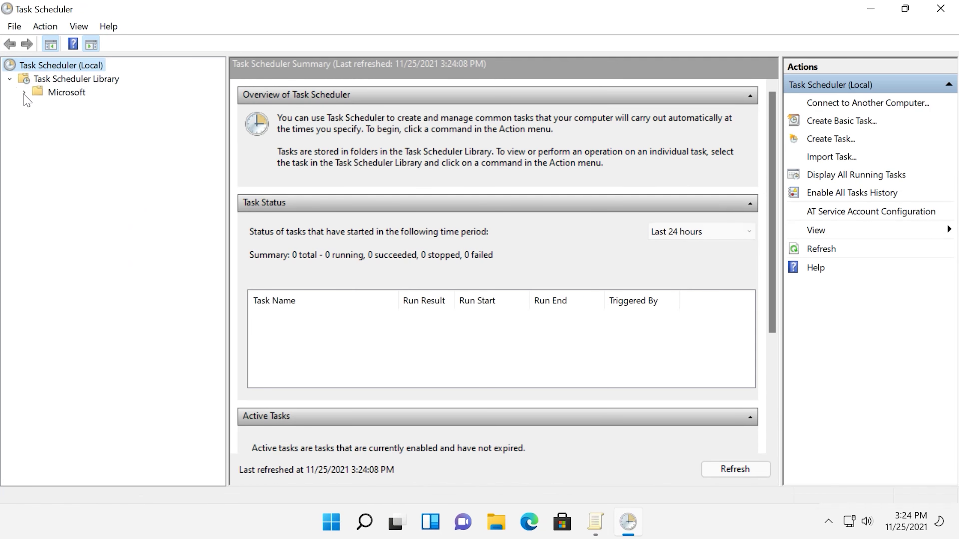
pyautogui.click(23, 93)
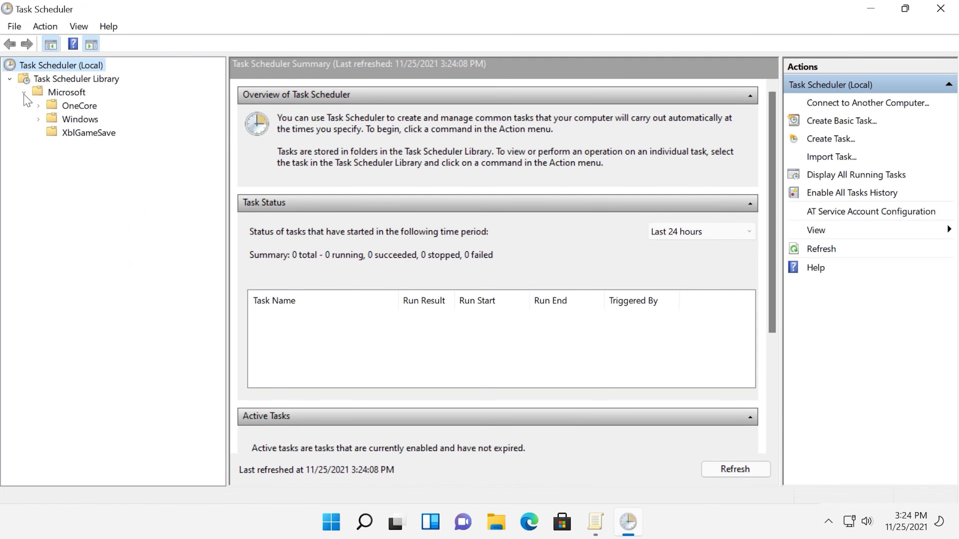
pyautogui.click(38, 121)
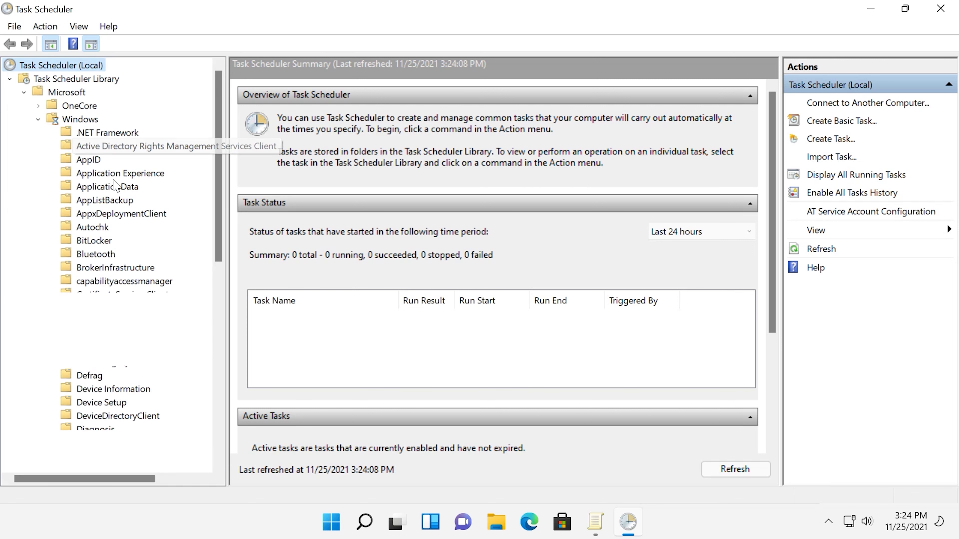
pyautogui.scroll(-8, 146, 270)
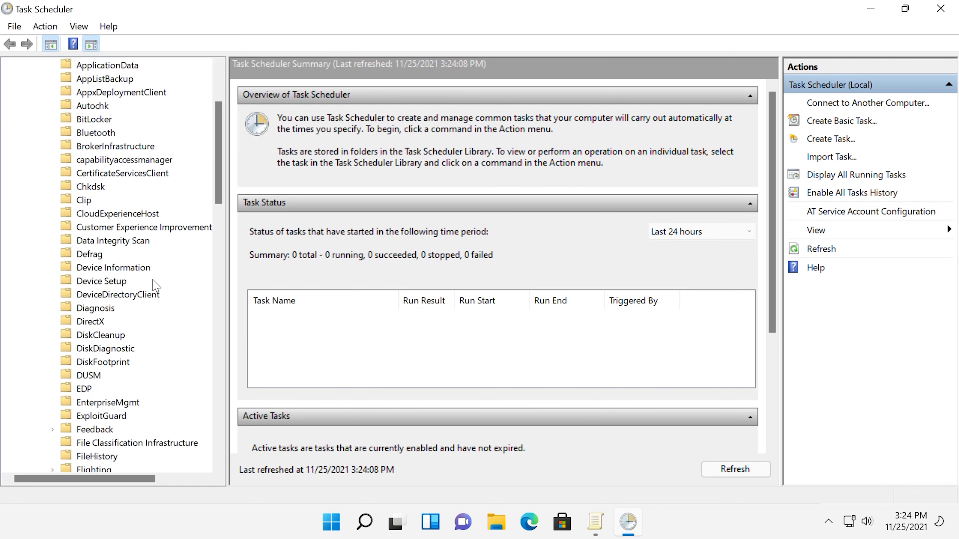
pyautogui.scroll(-4, 146, 328)
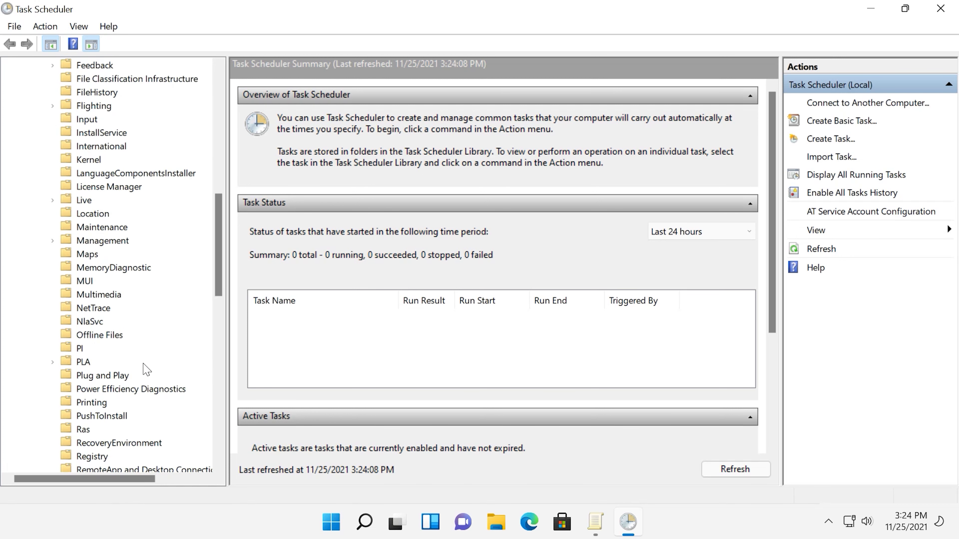
pyautogui.scroll(-9, 146, 381)
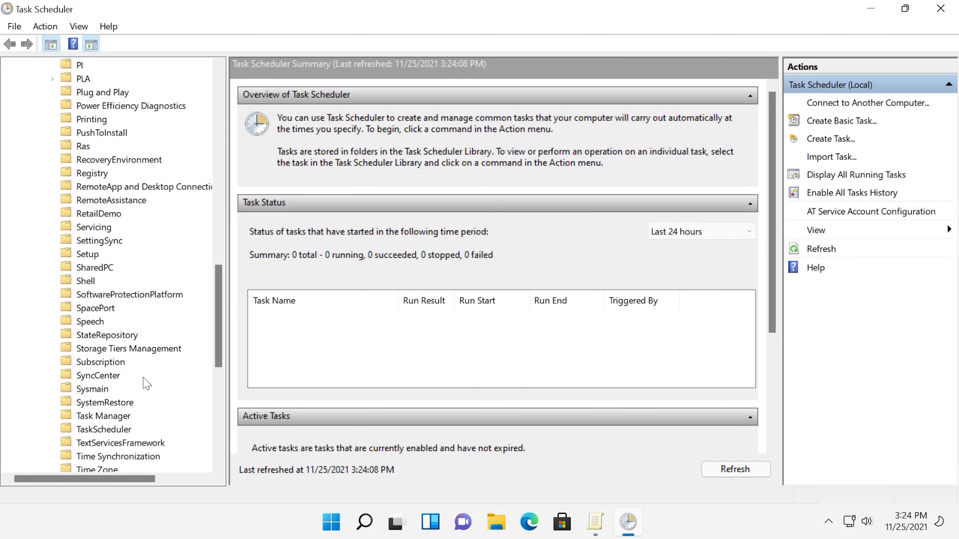
pyautogui.scroll(-3, 146, 383)
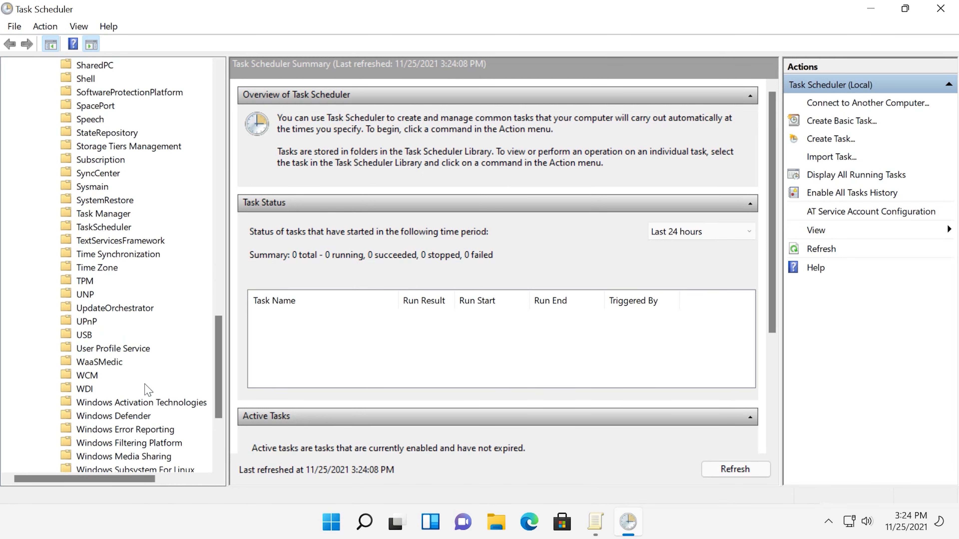
pyautogui.click(131, 418)
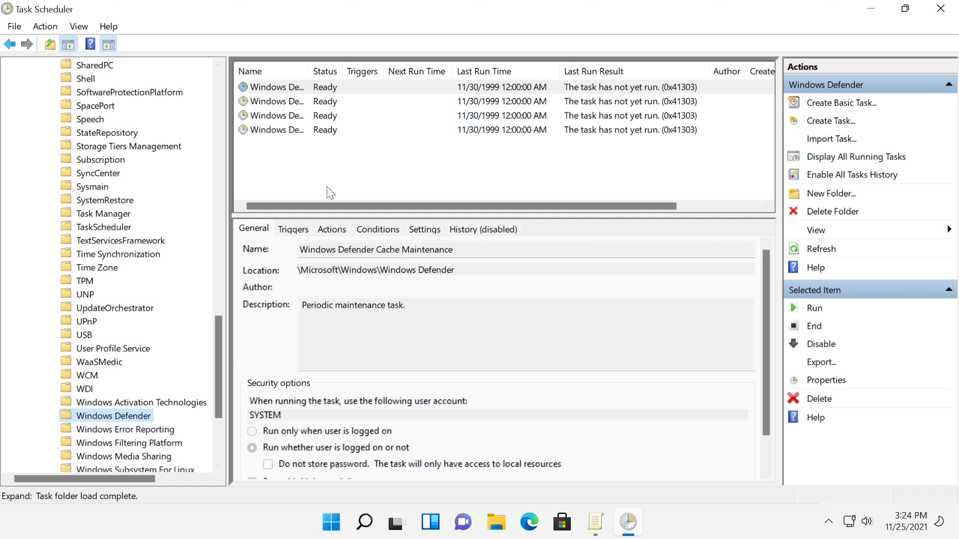
# Step: Disable all four Windows Defender tasks: Cache Maintenance, Cleanup, Scheduled Scan and Verification
pyautogui.click(324, 90)
pyautogui.click(323, 101)
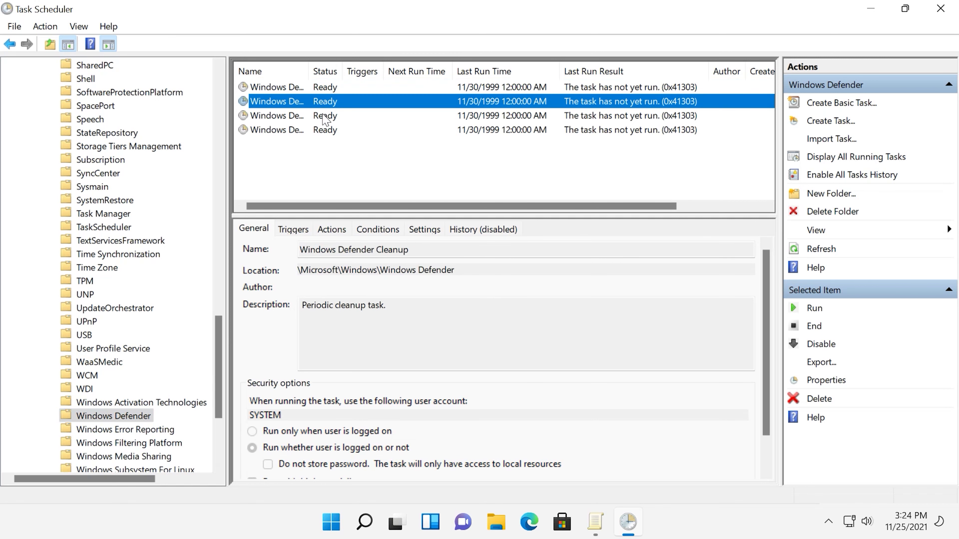
pyautogui.click(324, 117)
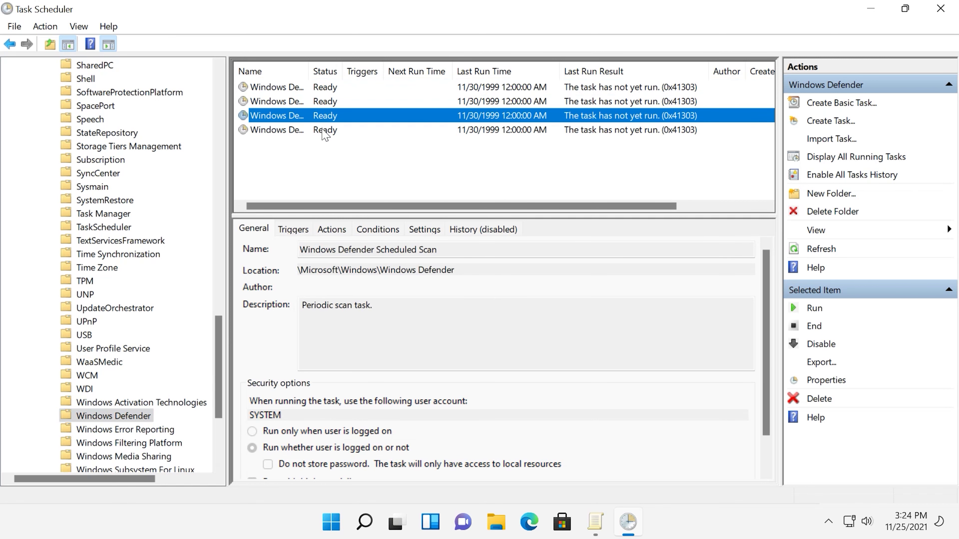
pyautogui.click(324, 130)
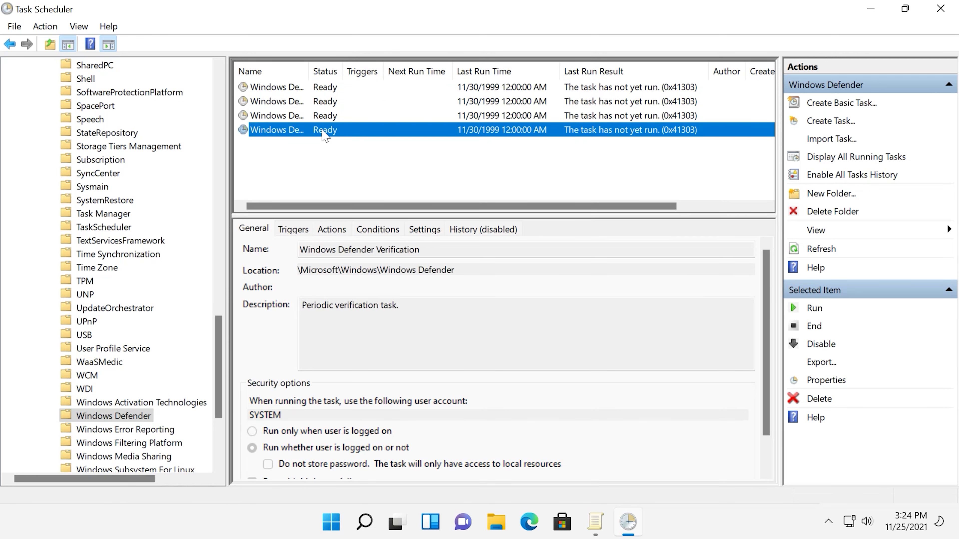
pyautogui.click(325, 91)
pyautogui.rightClick(326, 92)
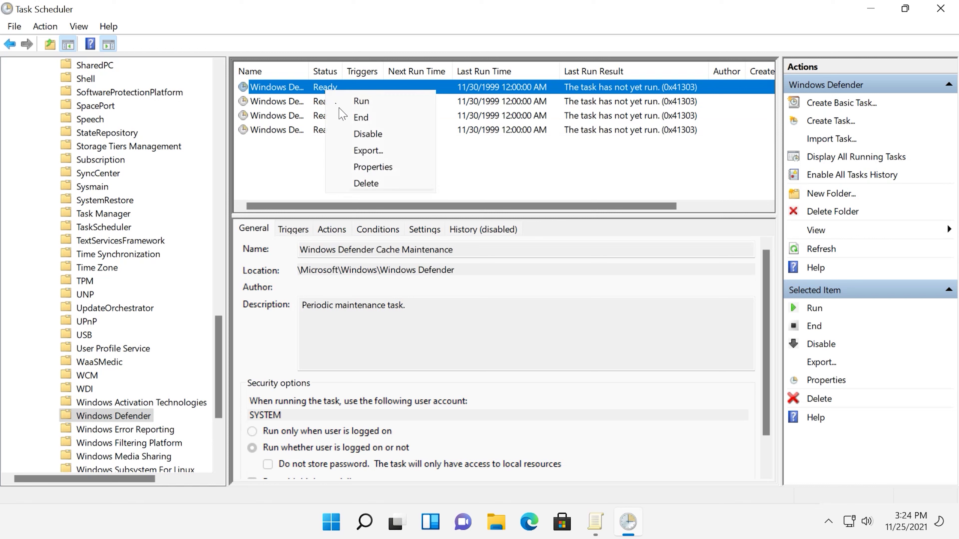
pyautogui.click(356, 133)
pyautogui.click(327, 106)
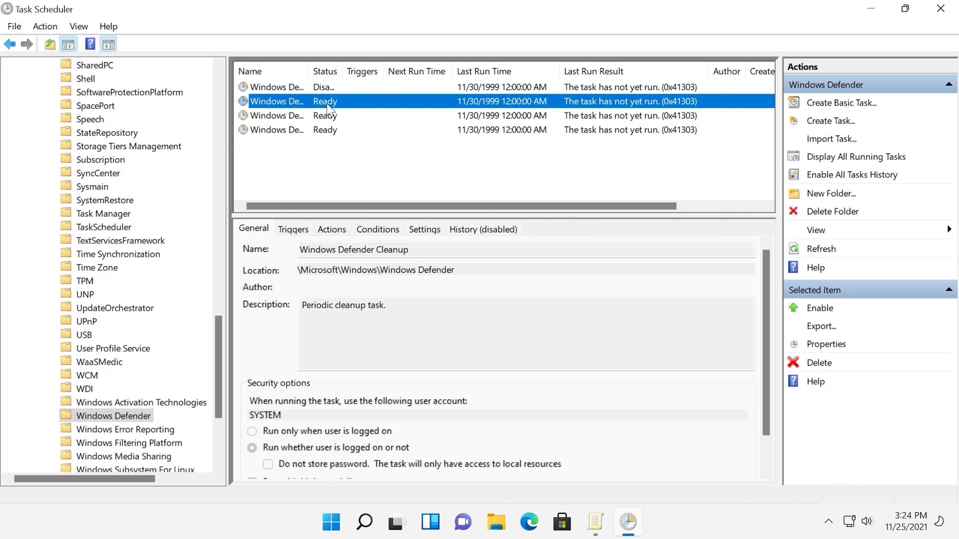
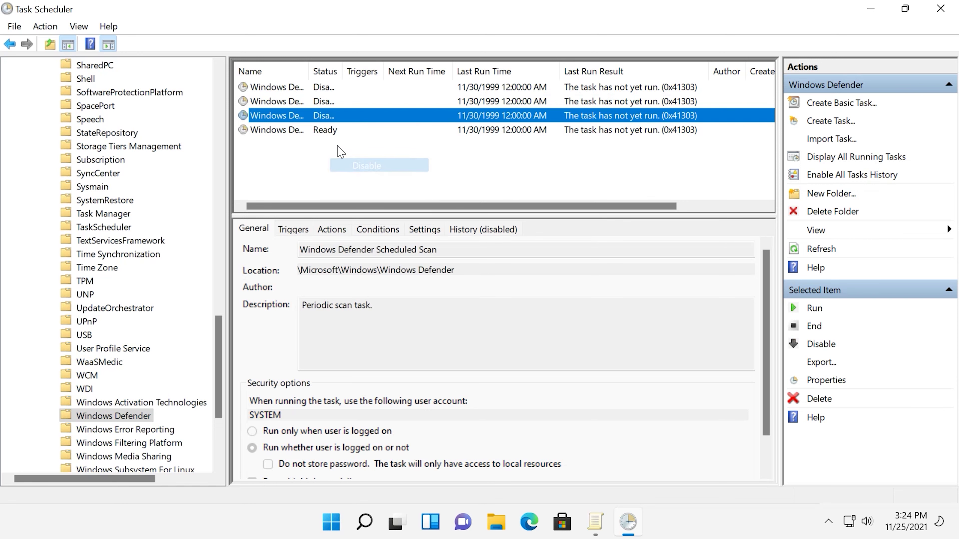
pyautogui.click(327, 133)
pyautogui.rightClick(328, 133)
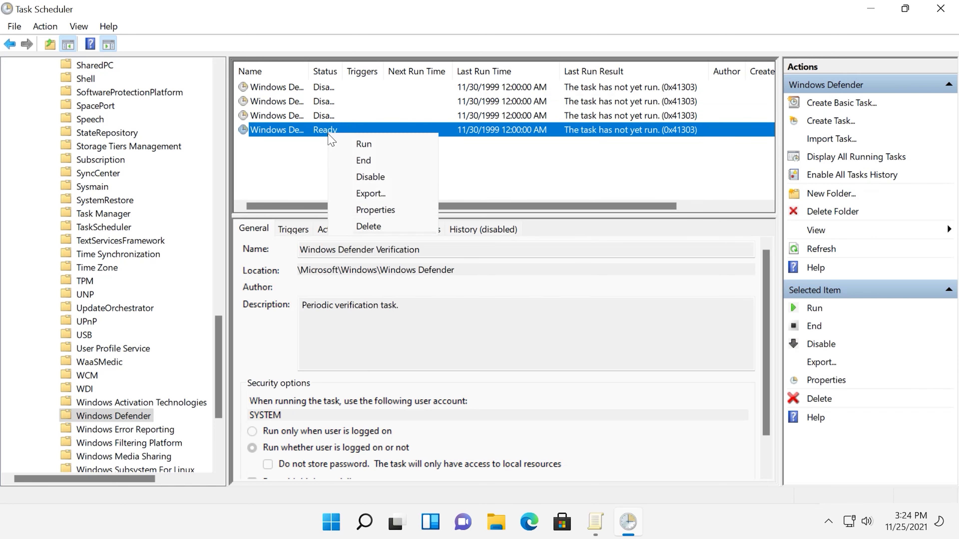
pyautogui.click(361, 177)
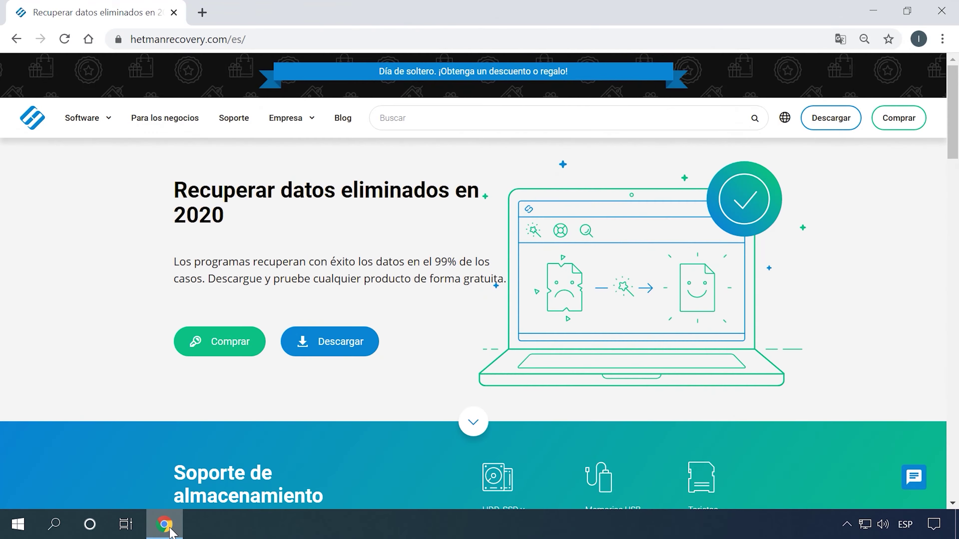
# Step: Look through the hetmanrecovery.com/es home page in Chrome and open the software download page
pyautogui.scroll(-15, 378, 276)
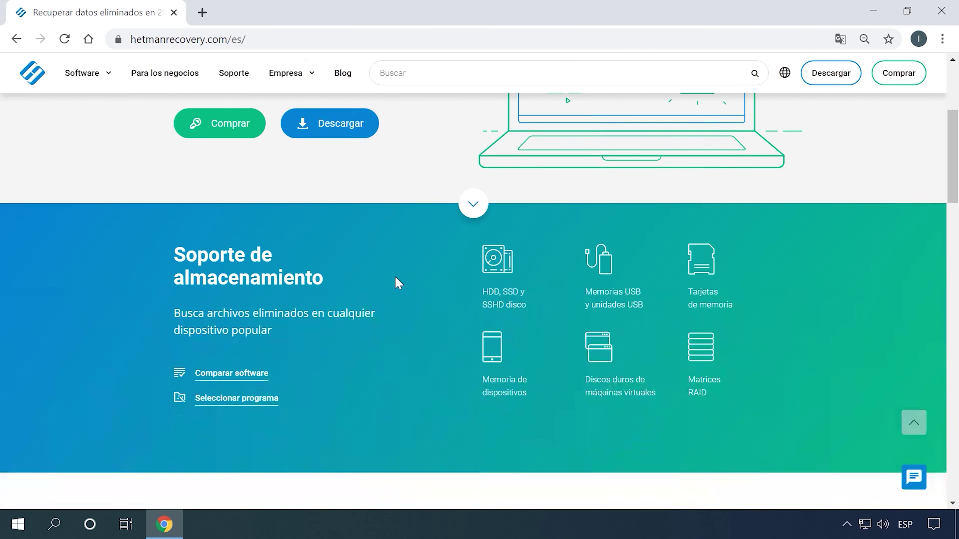
pyautogui.scroll(-10, 407, 279)
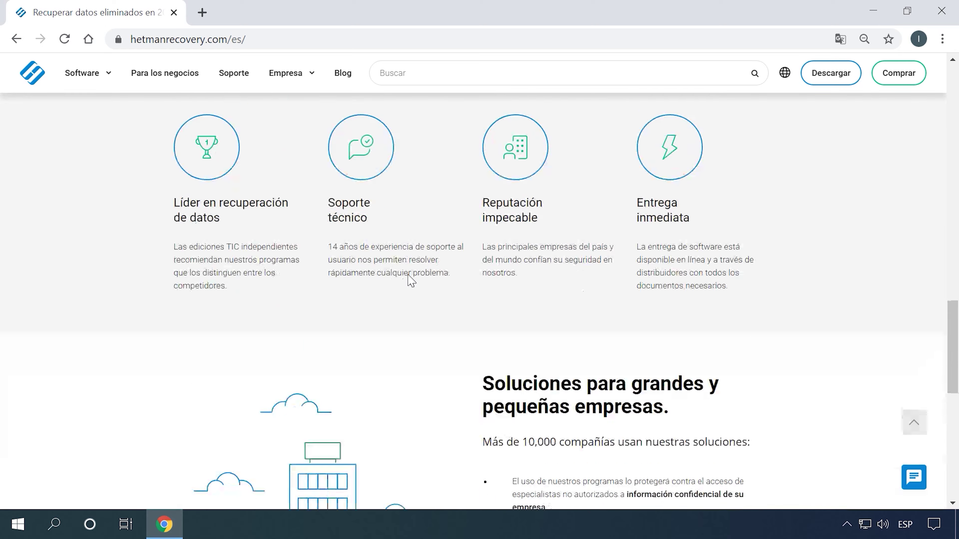
pyautogui.scroll(17, 412, 279)
pyautogui.scroll(10, 417, 279)
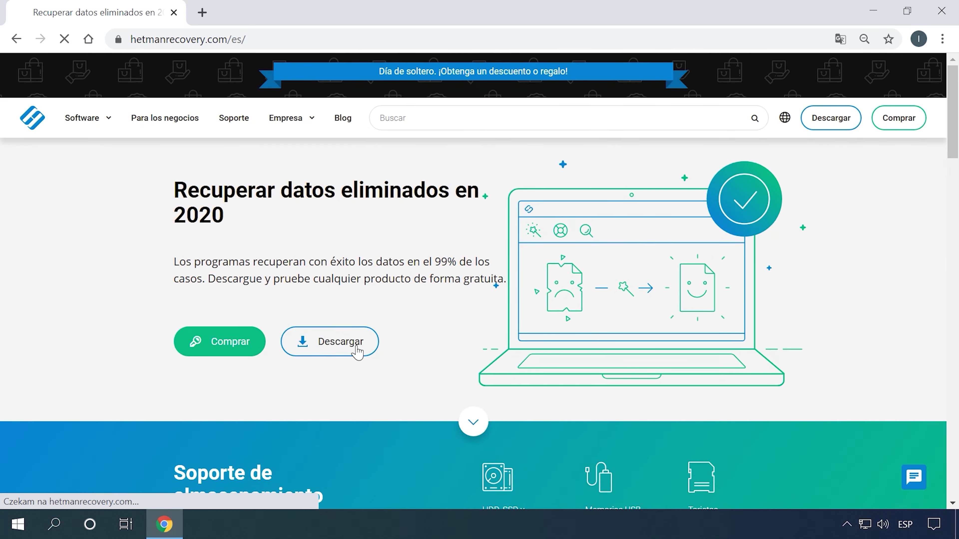
pyautogui.click(358, 349)
# Step: Open the Partition Recovery 3.2 download page and download the program as the installation file
pyautogui.scroll(-10, 360, 349)
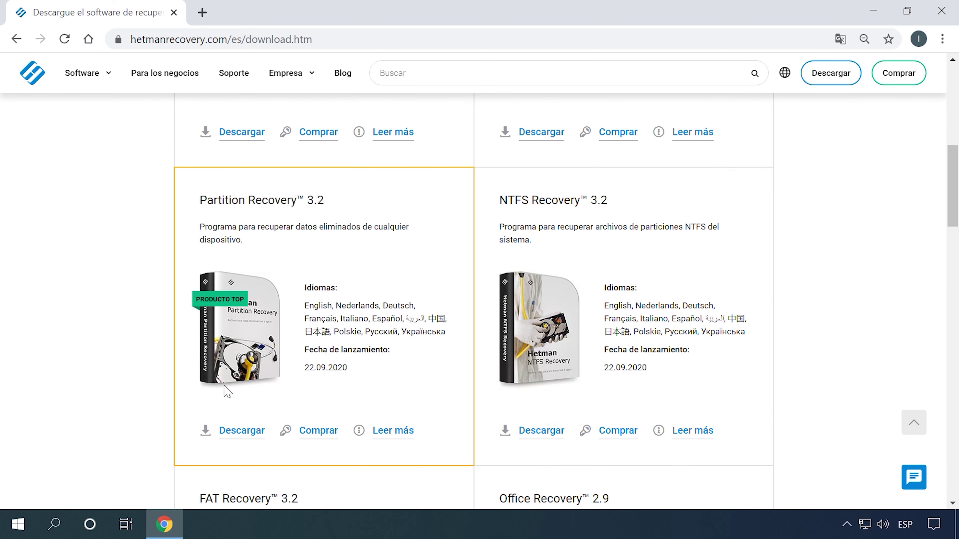
pyautogui.click(243, 432)
pyautogui.click(348, 328)
pyautogui.click(349, 308)
pyautogui.click(390, 430)
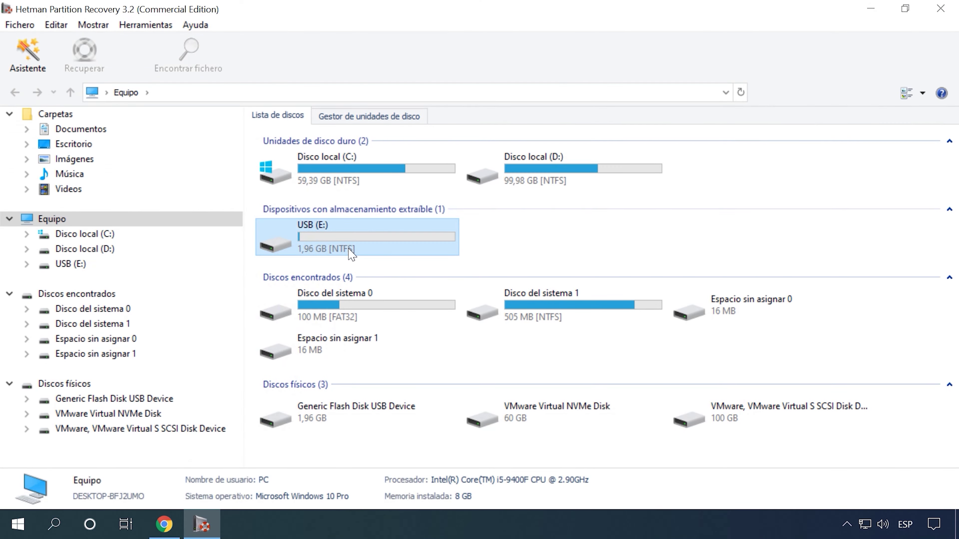
# Step: In Hetman Partition Recovery, analyse the USB (E:) drive and look through its deleted Videos folder
pyautogui.doubleClick(330, 235)
pyautogui.click(269, 195)
pyautogui.click(257, 171)
pyautogui.click(617, 430)
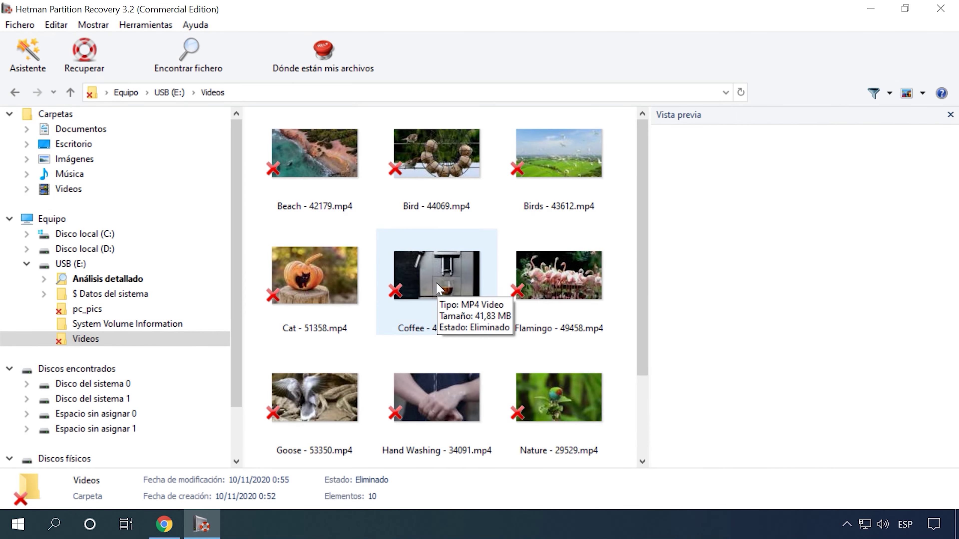
pyautogui.scroll(-2, 436, 288)
pyautogui.scroll(2, 438, 397)
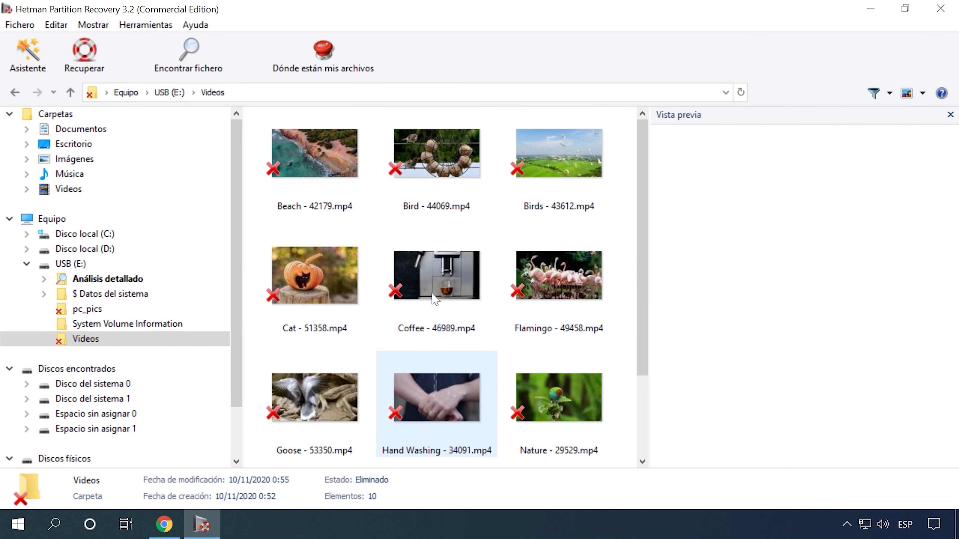
# Step: Play and pause the preview of the deleted video Birds - 43612.mp4, and start its recovery
pyautogui.click(561, 175)
pyautogui.click(682, 457)
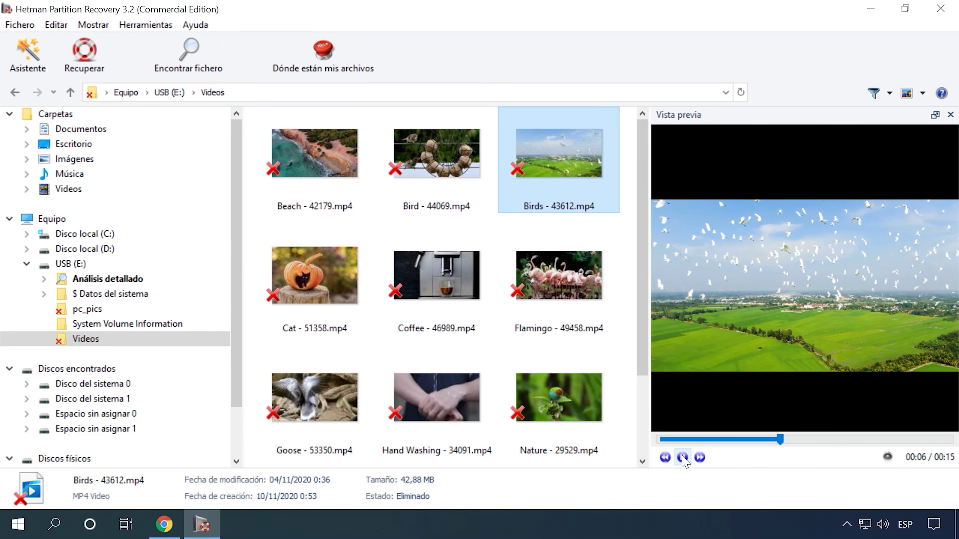
pyautogui.click(683, 458)
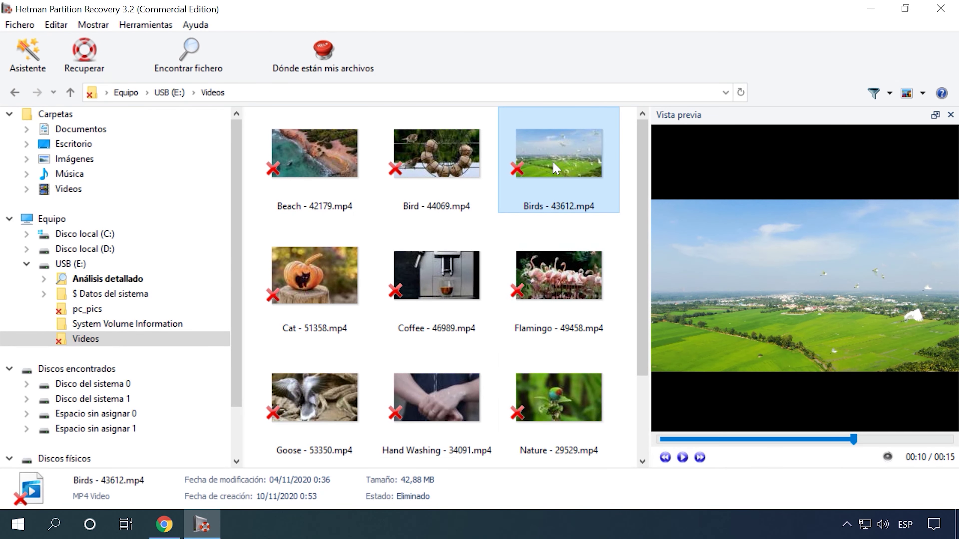
pyautogui.rightClick(555, 156)
pyautogui.click(603, 162)
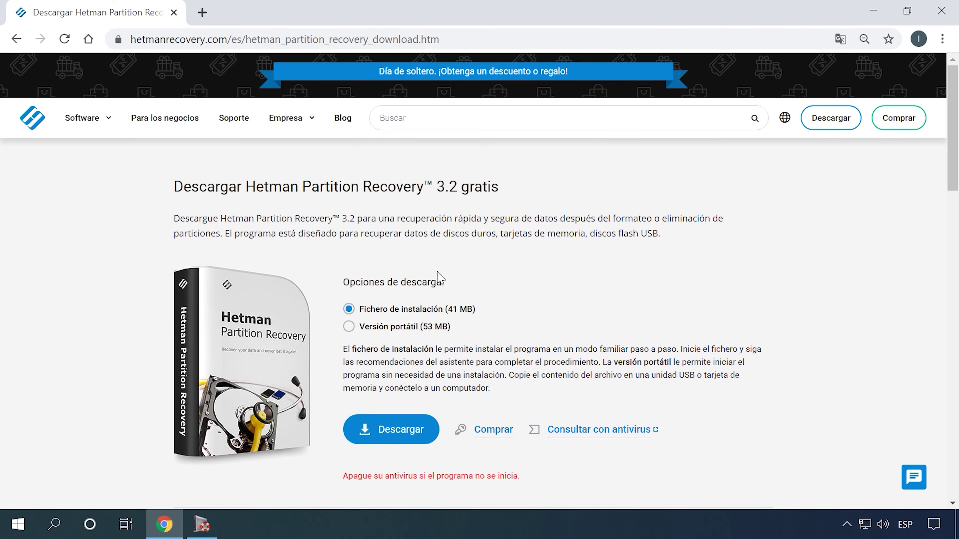
# Step: Switch to Chrome, open the Hetman blog and go through its article list to the second page
pyautogui.click(343, 117)
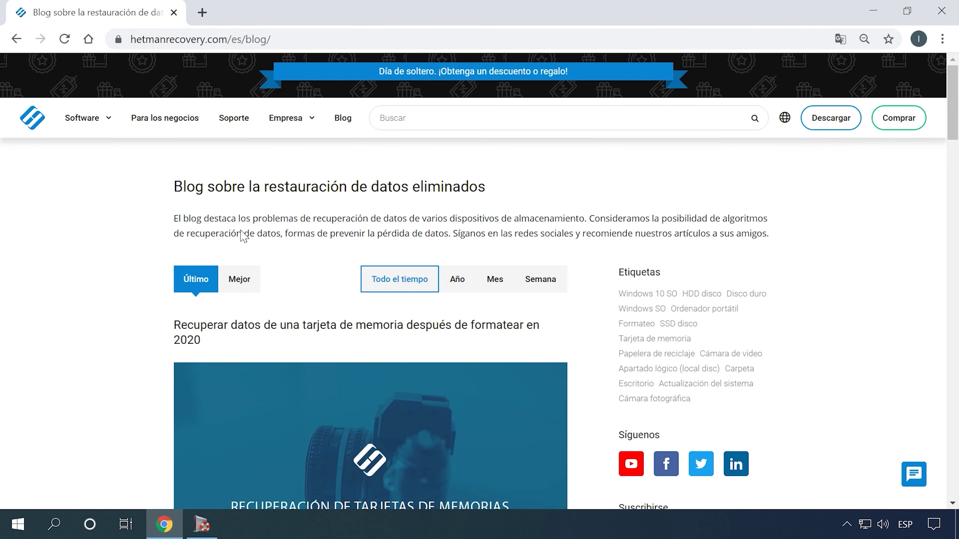
pyautogui.scroll(-4, 221, 266)
pyautogui.scroll(-20, 221, 267)
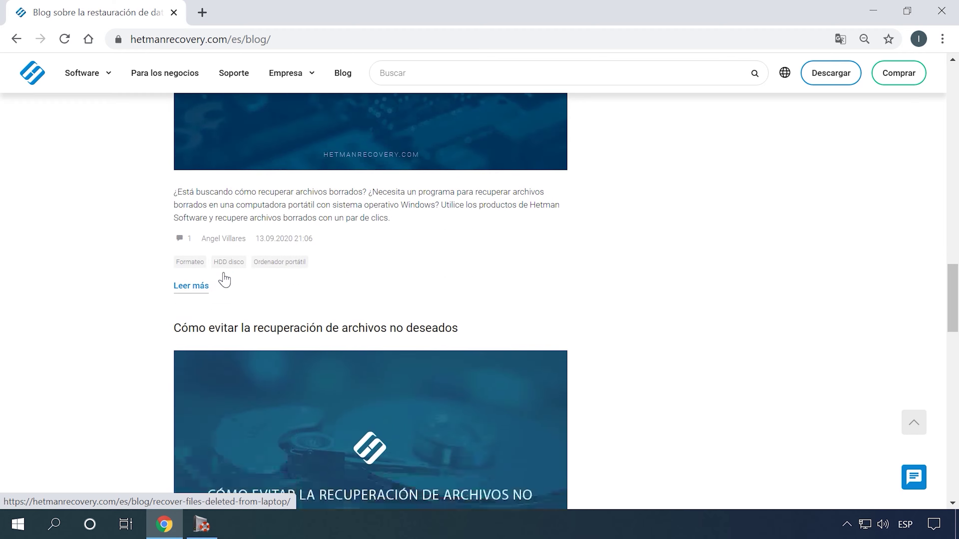
pyautogui.scroll(-6, 264, 340)
pyautogui.click(354, 459)
# Step: Open the blog article "Crear y restaurar archivos archivados en Windows 10", read through it and open the site's chat
pyautogui.scroll(-5, 341, 395)
pyautogui.scroll(-16, 341, 394)
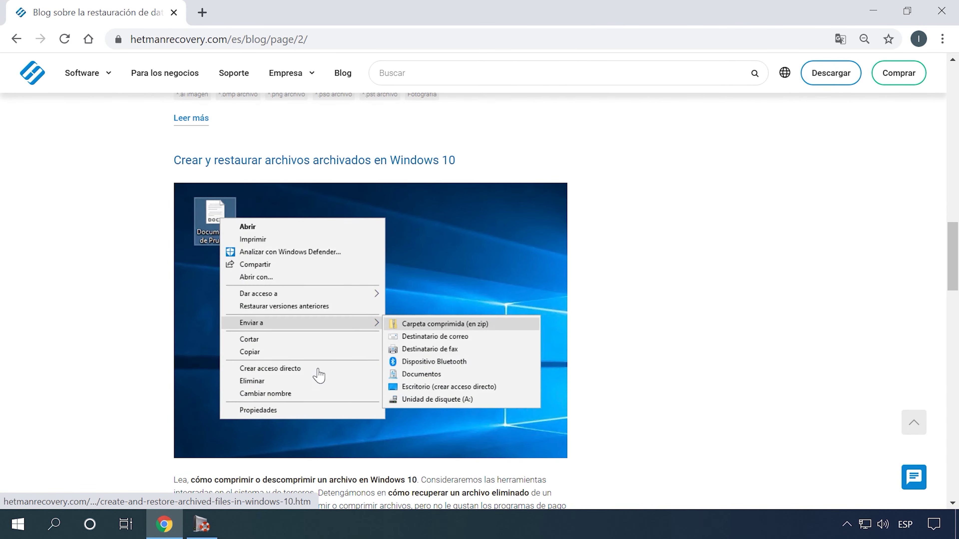
pyautogui.click(396, 162)
pyautogui.scroll(-15, 190, 346)
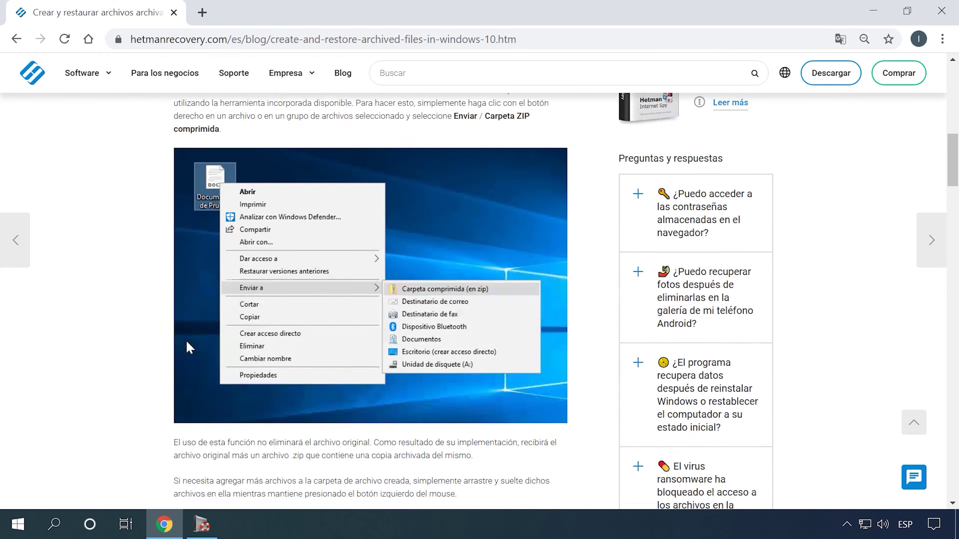
pyautogui.scroll(-20, 194, 351)
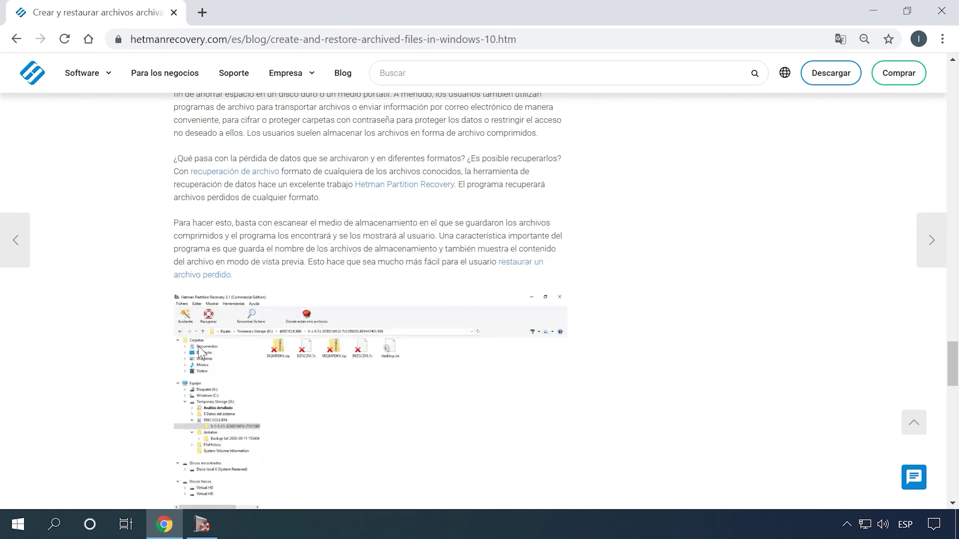
pyautogui.scroll(10, 202, 348)
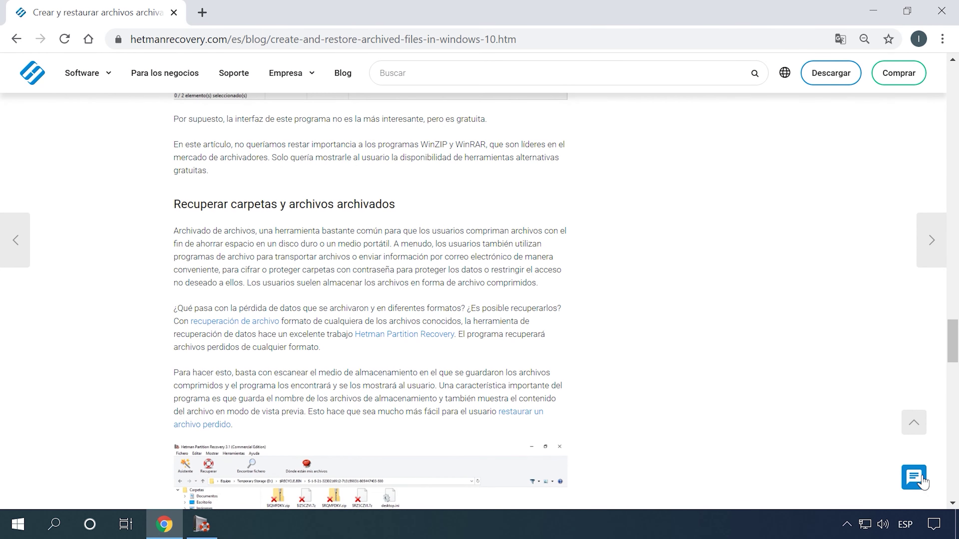
pyautogui.click(914, 478)
pyautogui.click(850, 409)
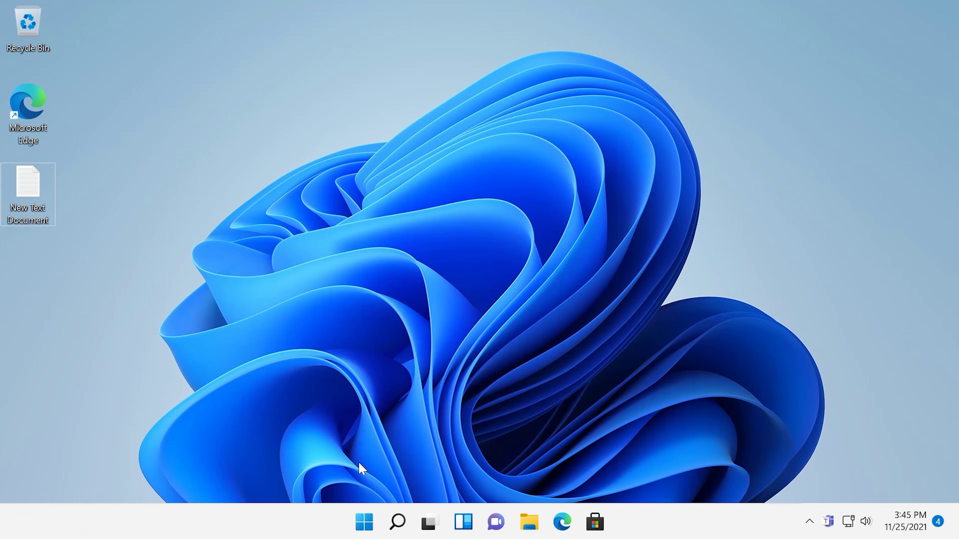
# Step: Run regedit and allow Registry Editor to make changes to the device
pyautogui.rightClick(363, 524)
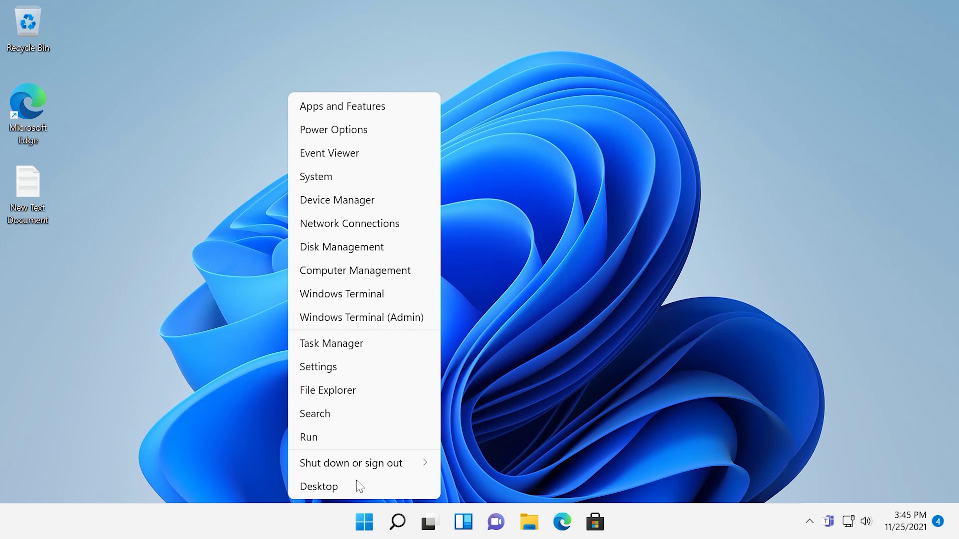
pyautogui.click(332, 445)
pyautogui.write('re')
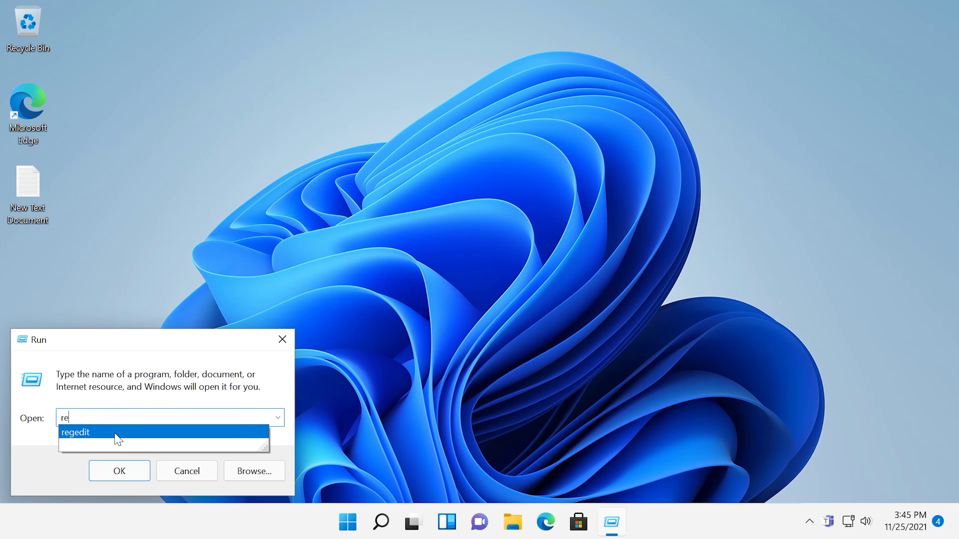
pyautogui.click(116, 437)
pyautogui.click(121, 473)
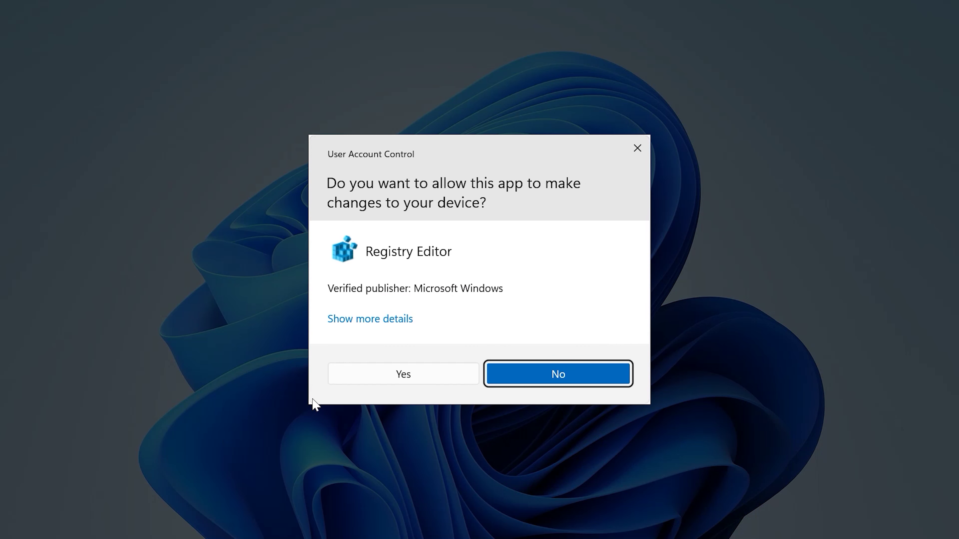
pyautogui.click(384, 377)
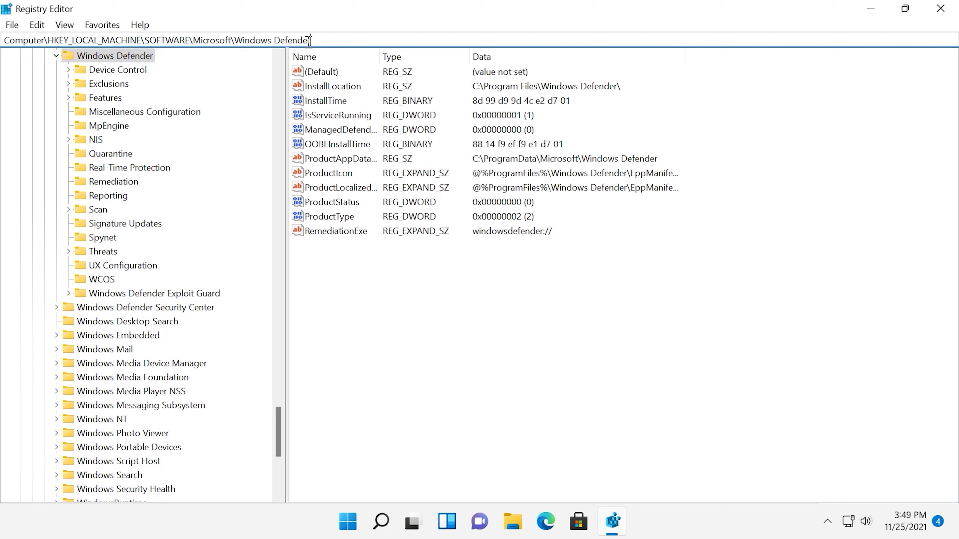
# Step: Make Administrators the owner of the Windows Defender registry key and replace all child object permission entries with inheritable ones
pyautogui.click(144, 58)
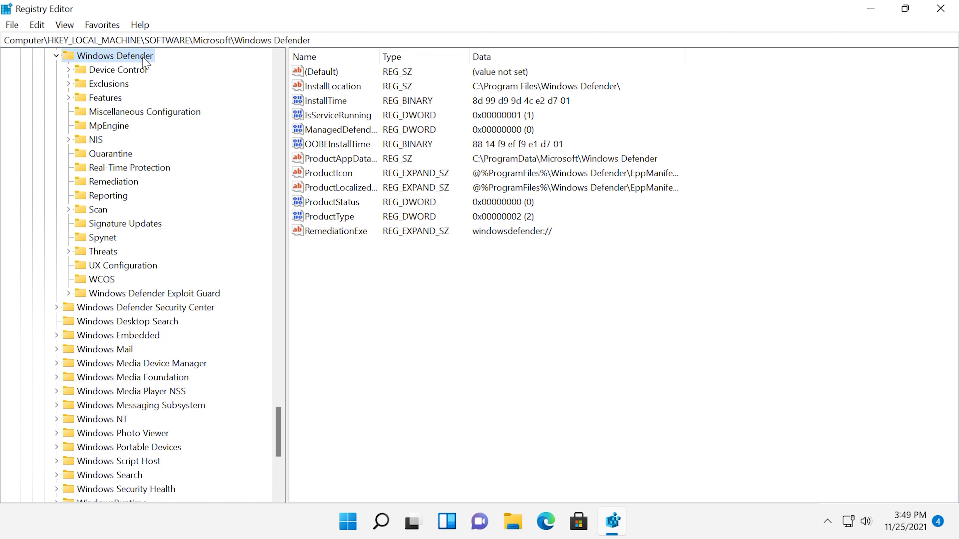
pyautogui.rightClick(144, 60)
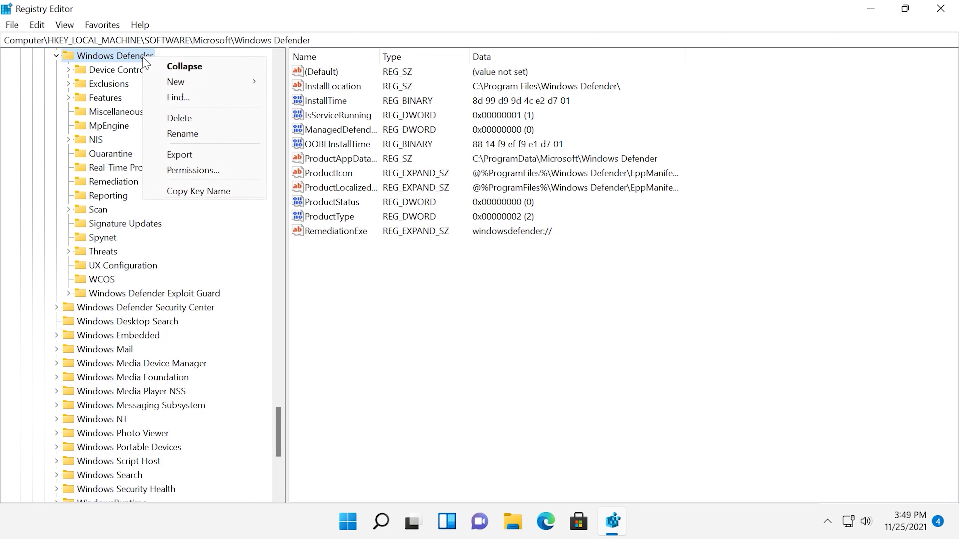
pyautogui.click(193, 170)
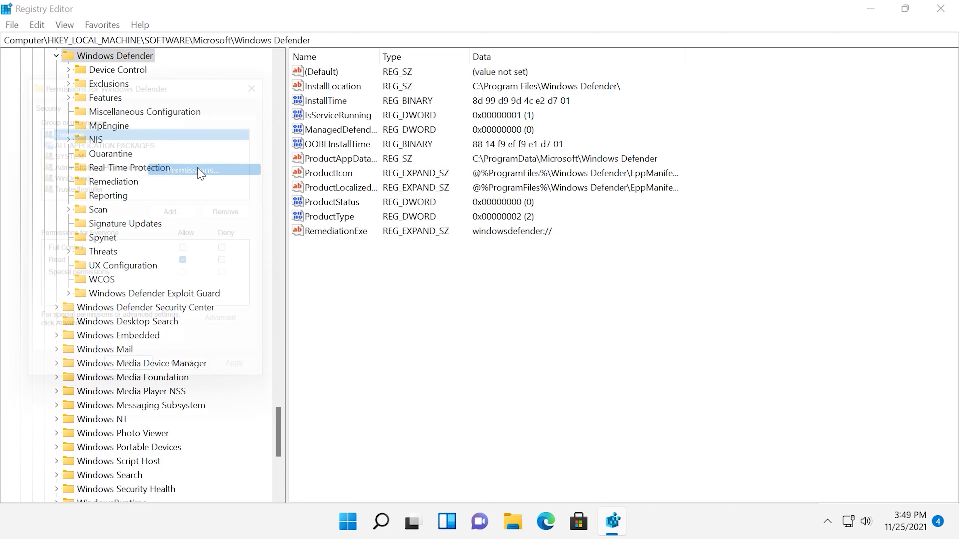
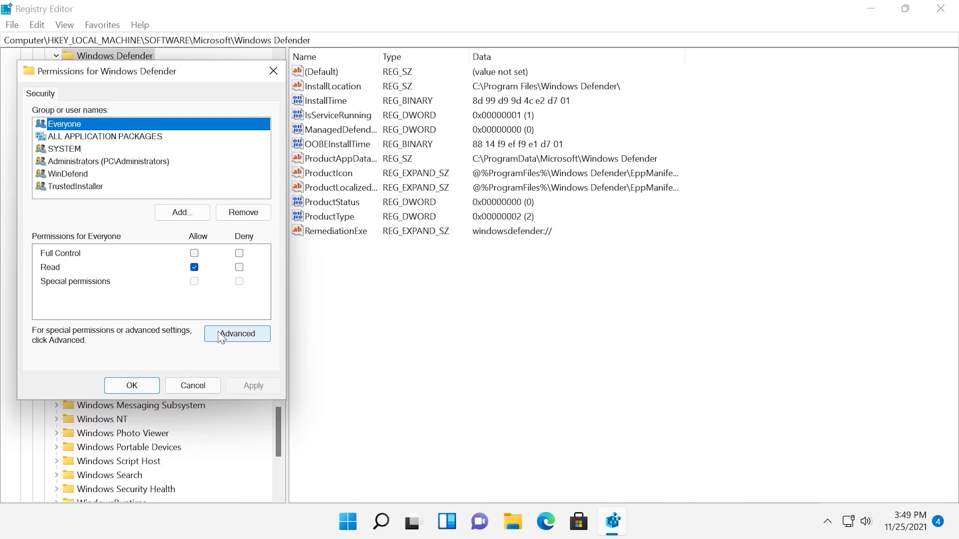
pyautogui.click(221, 334)
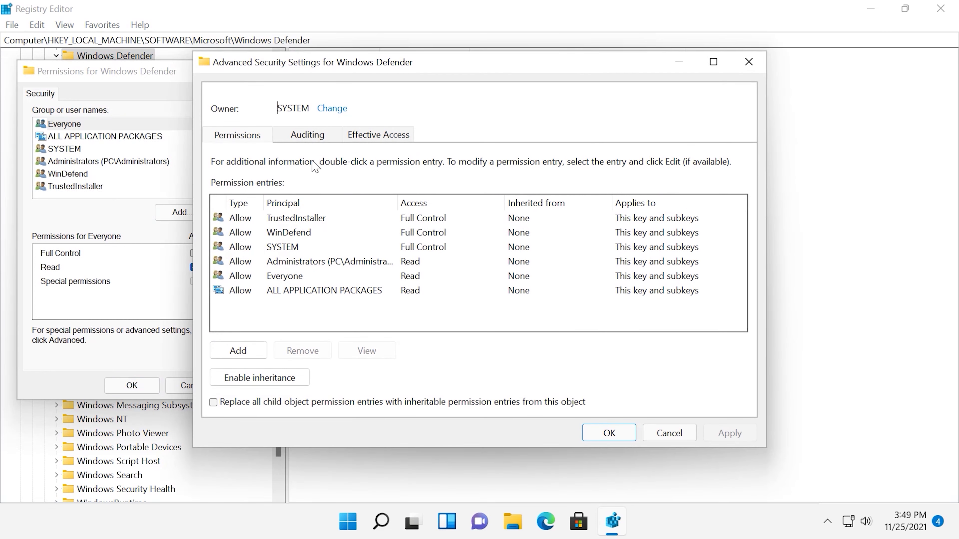
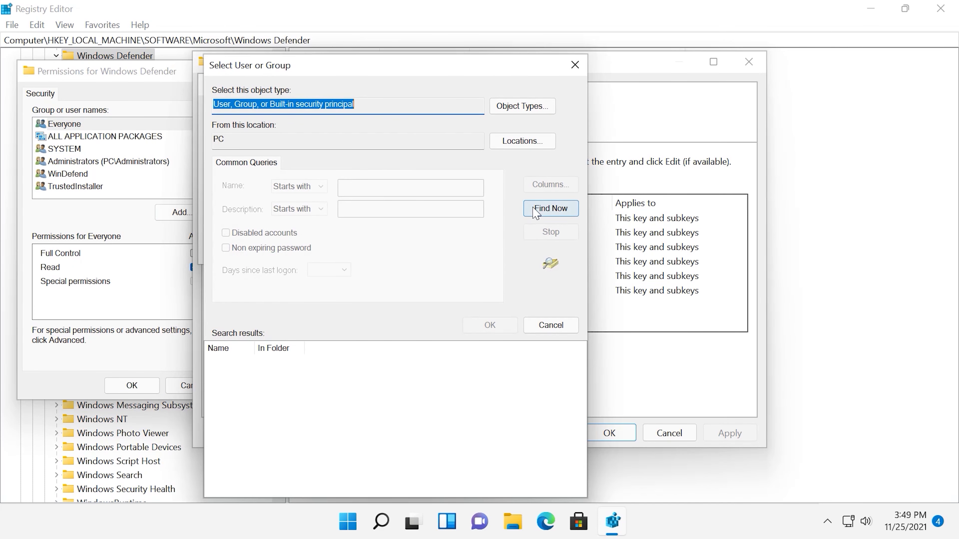
pyautogui.click(536, 212)
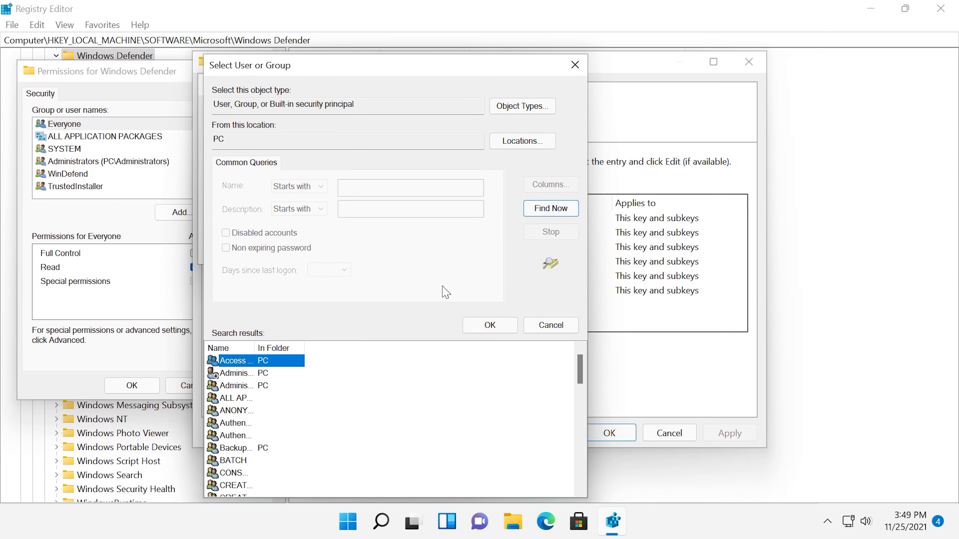
pyautogui.click(242, 376)
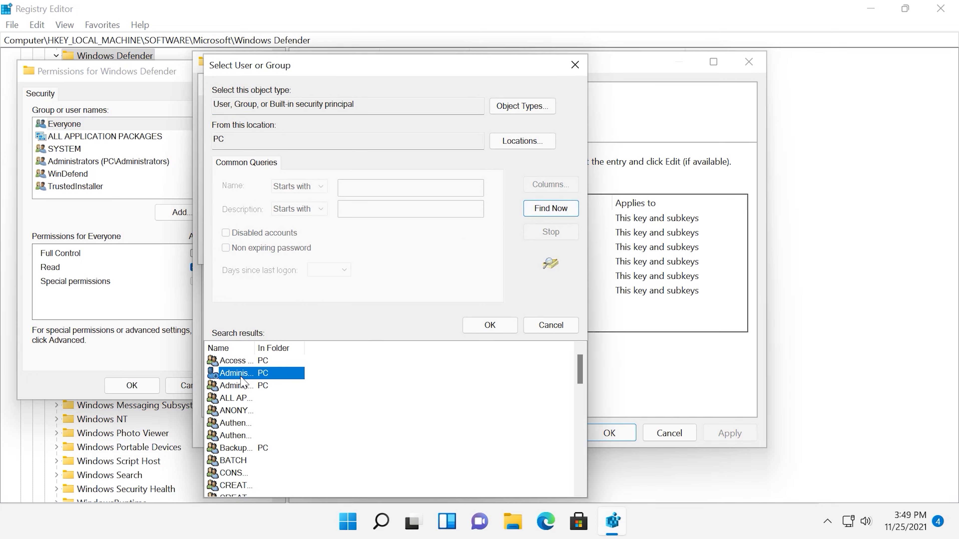
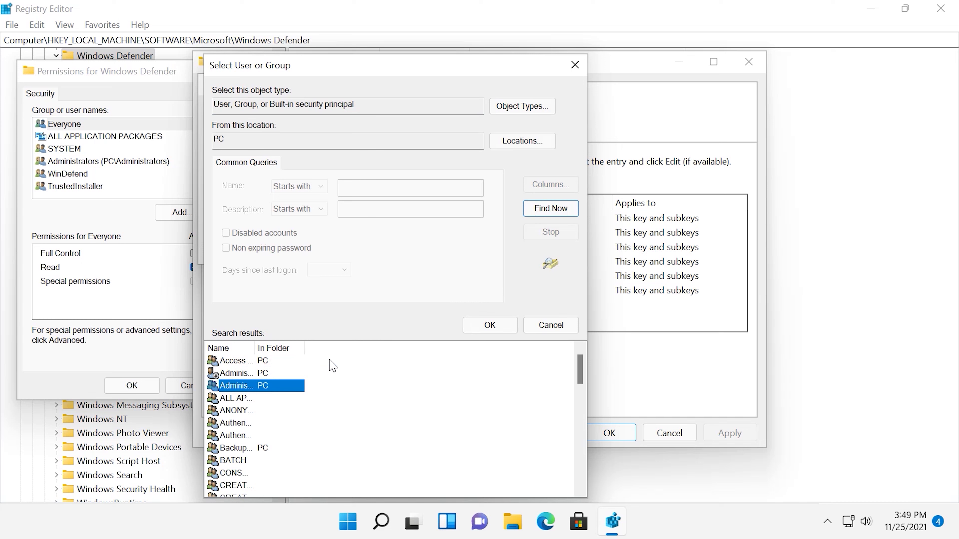
pyautogui.click(488, 326)
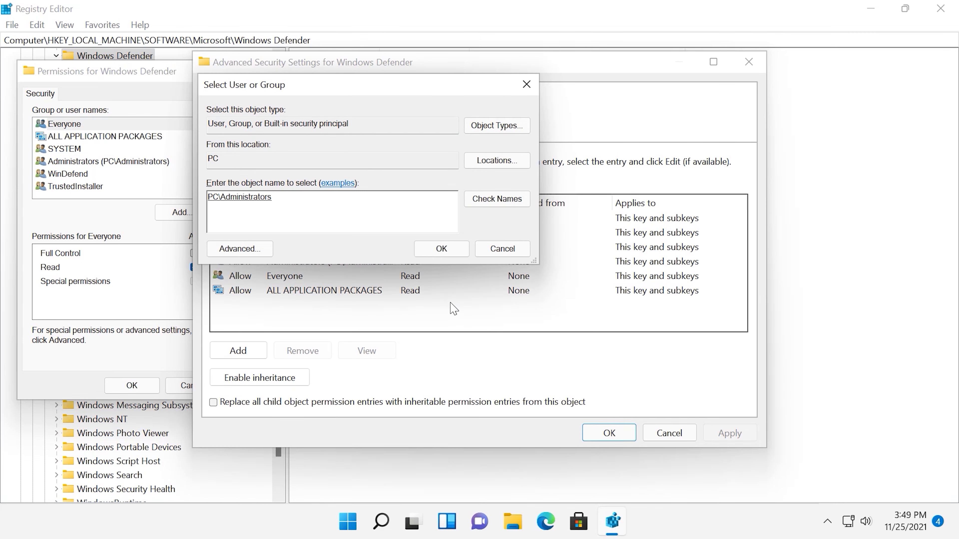
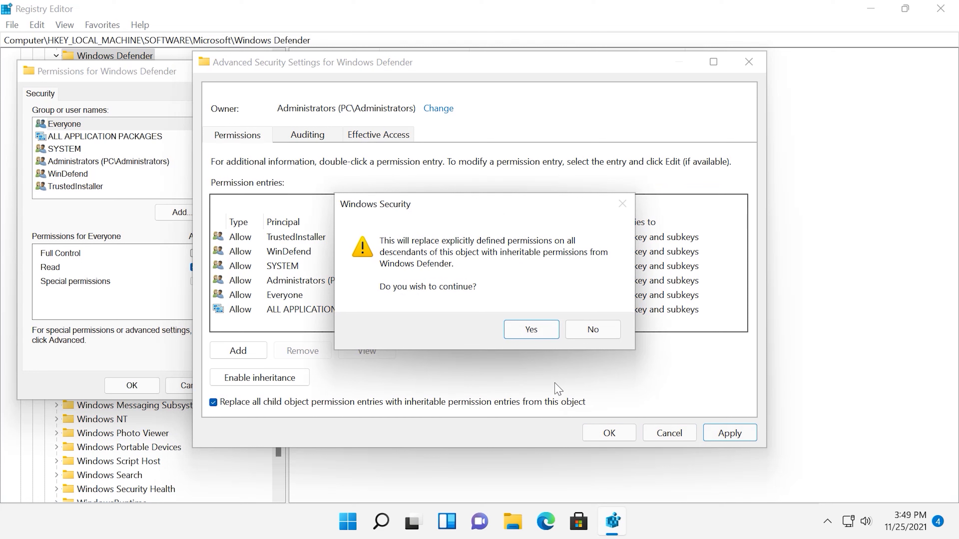
pyautogui.click(531, 330)
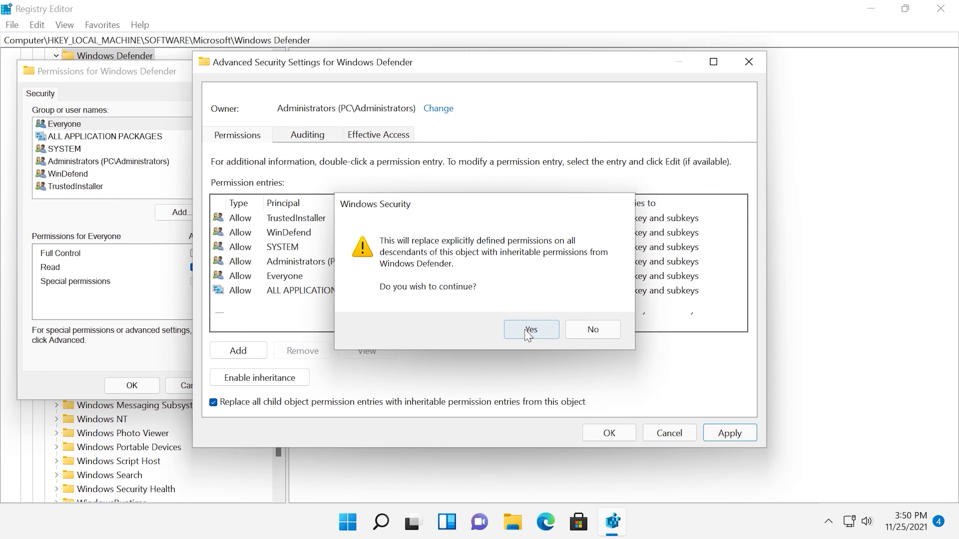
pyautogui.click(609, 433)
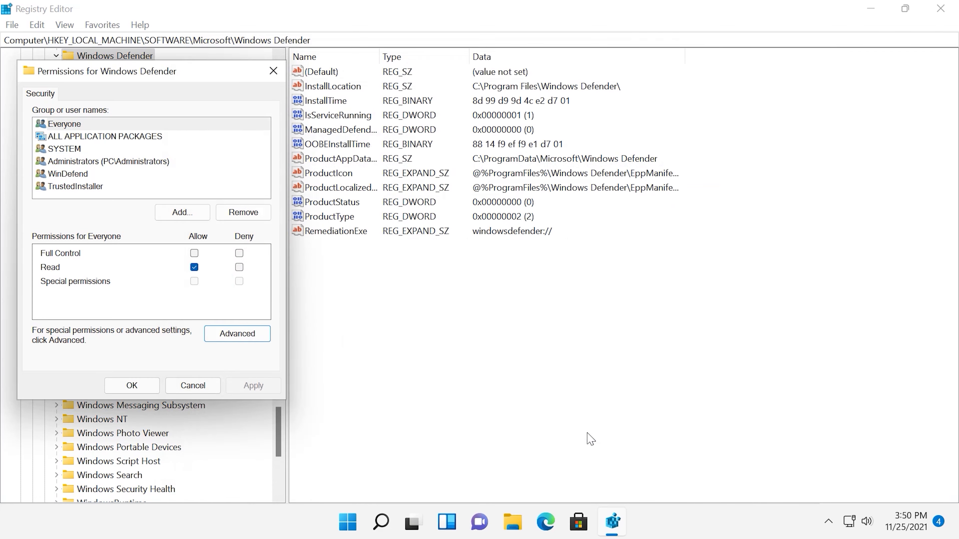
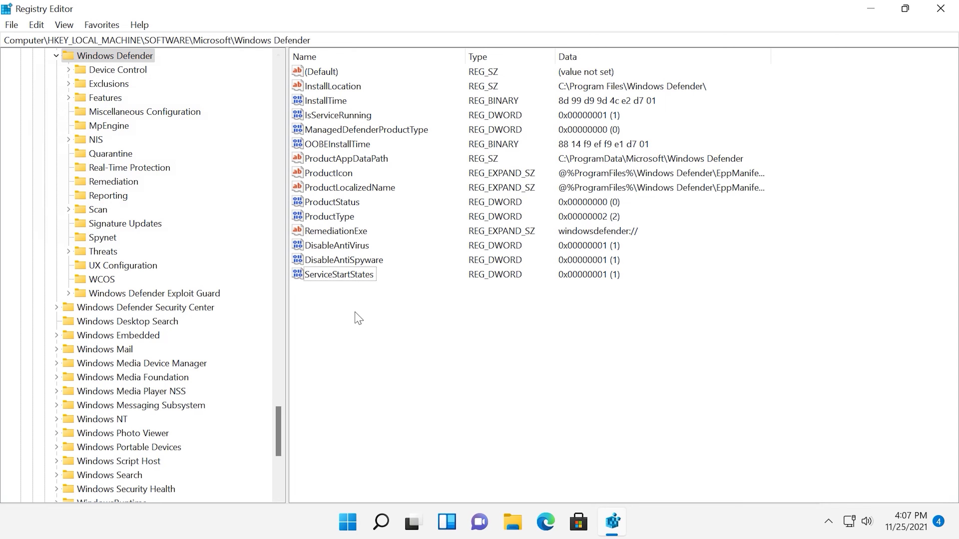
# Step: Close Registry Editor and bring up the computer's power options
pyautogui.click(938, 11)
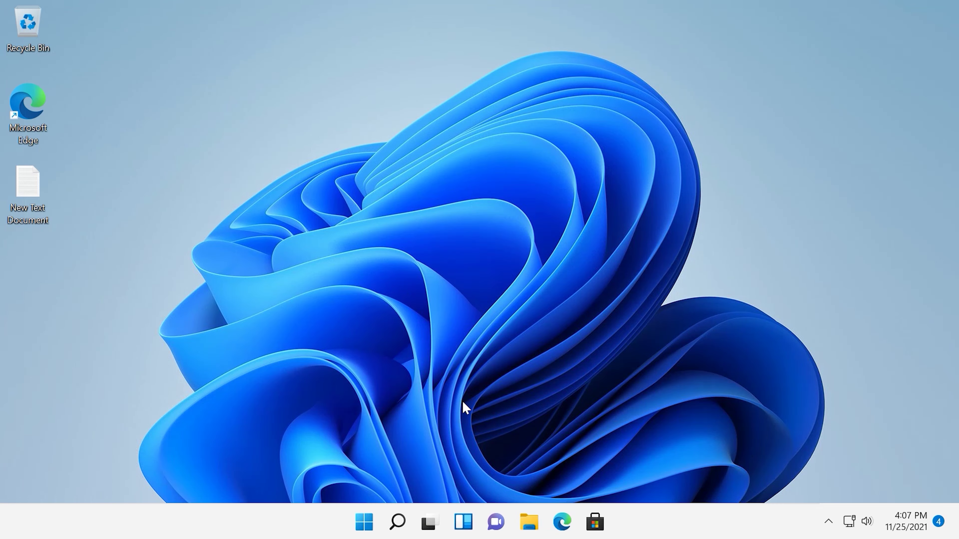
pyautogui.click(365, 522)
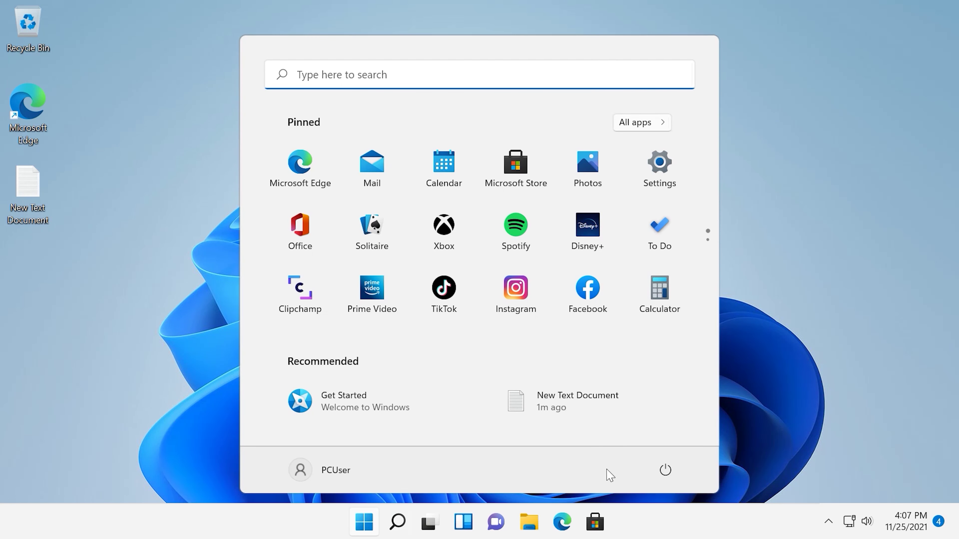
pyautogui.click(665, 472)
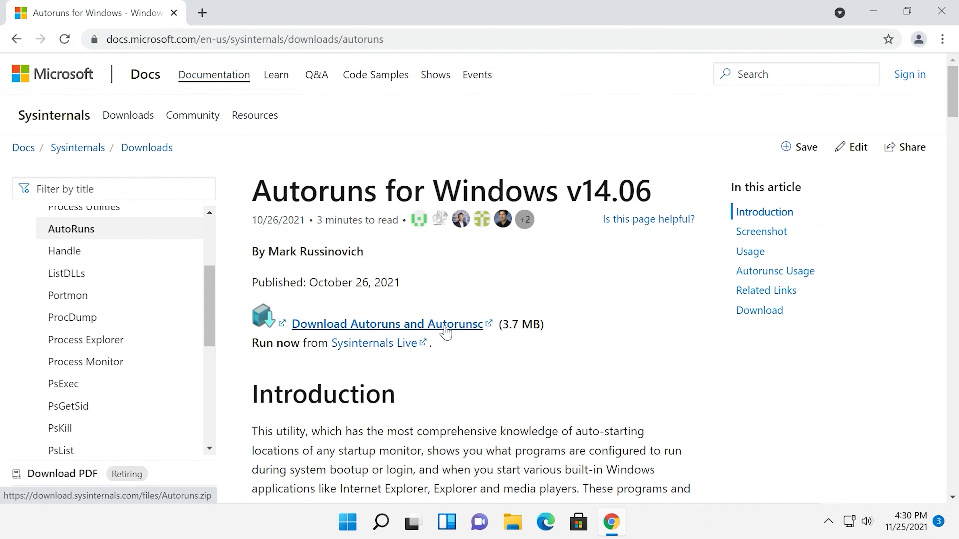
# Step: Download Autoruns and Autorunsc from the Sysinternals page in Chrome, open Autoruns.zip and go to its Downloads folder
pyautogui.click(445, 328)
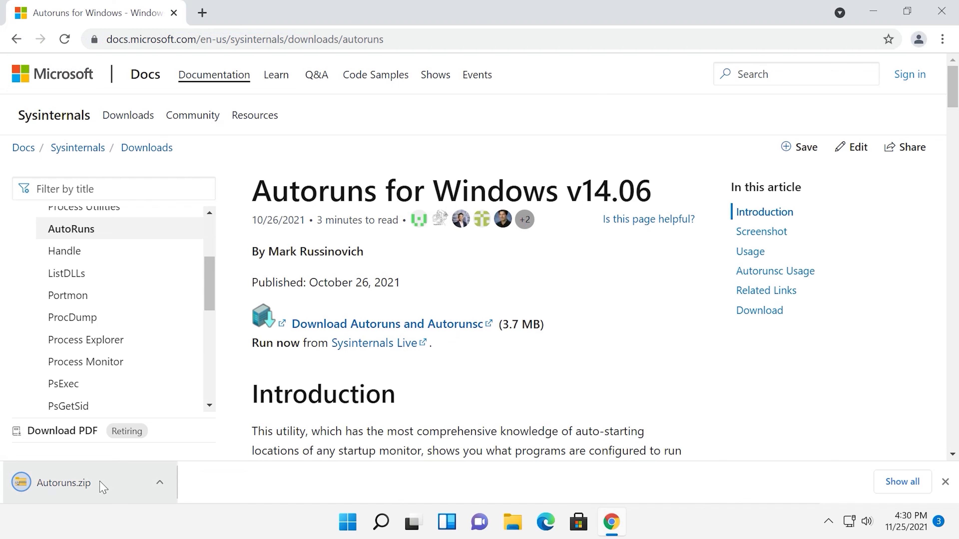
pyautogui.click(101, 485)
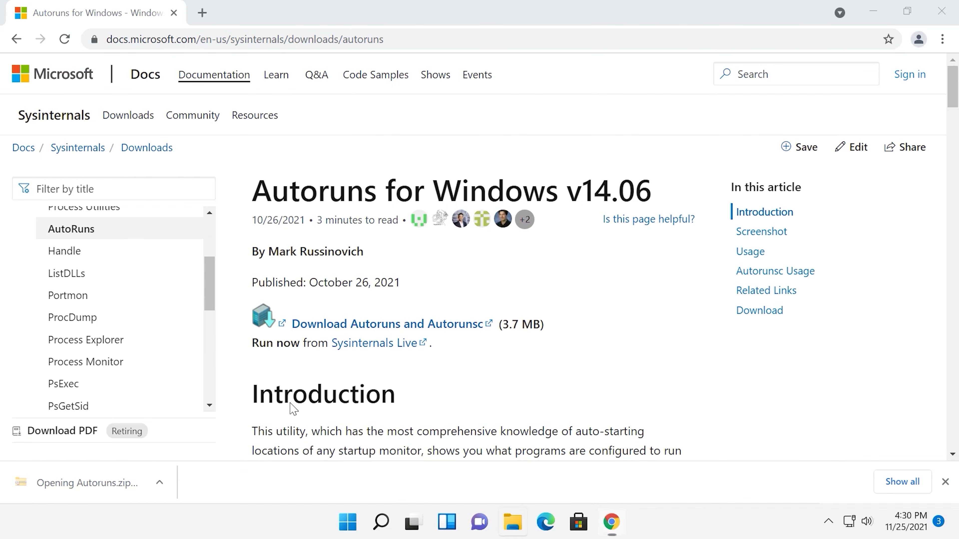
pyautogui.click(351, 113)
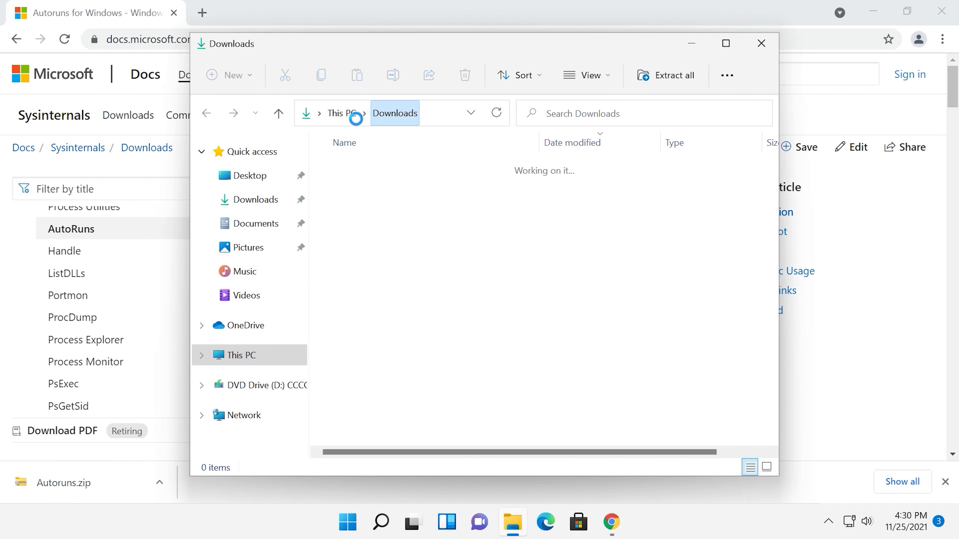
# Step: Extract the Autoruns archive into the Autoruns folder on the Desktop and close the window with the extracted files
pyautogui.rightClick(369, 190)
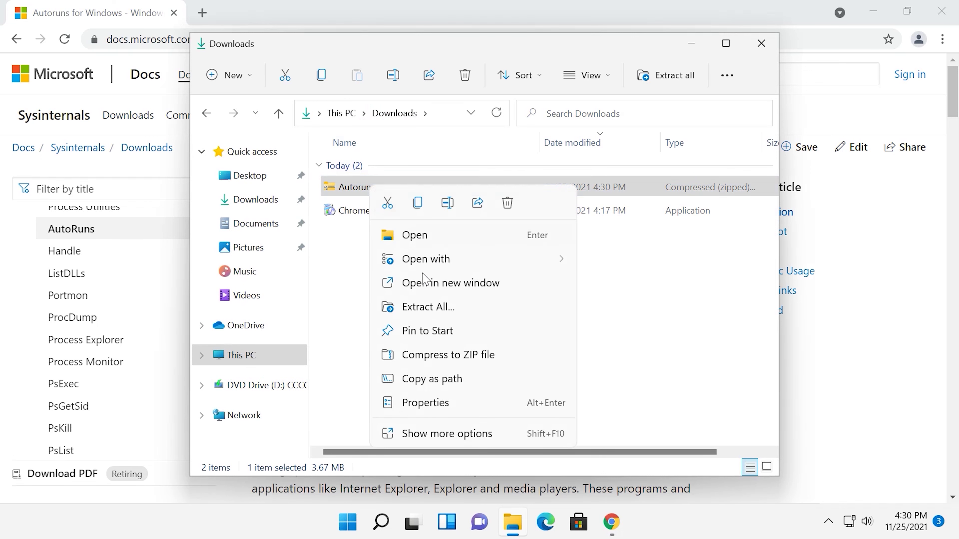
pyautogui.click(433, 312)
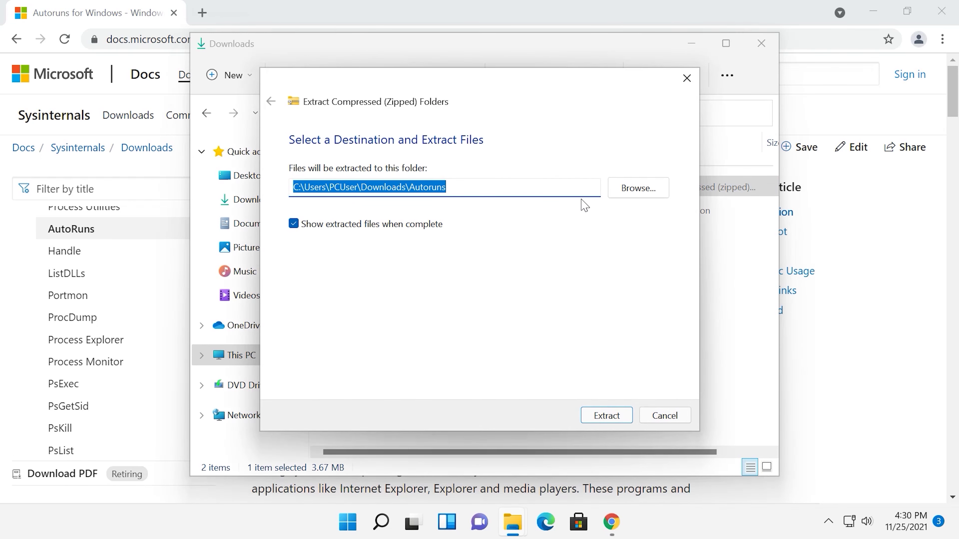
pyautogui.click(628, 191)
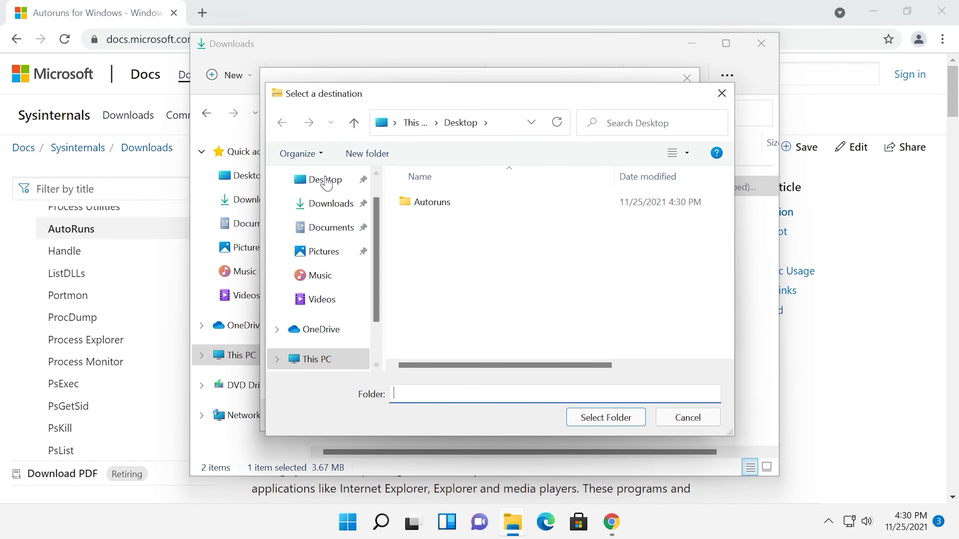
pyautogui.click(326, 181)
pyautogui.click(434, 204)
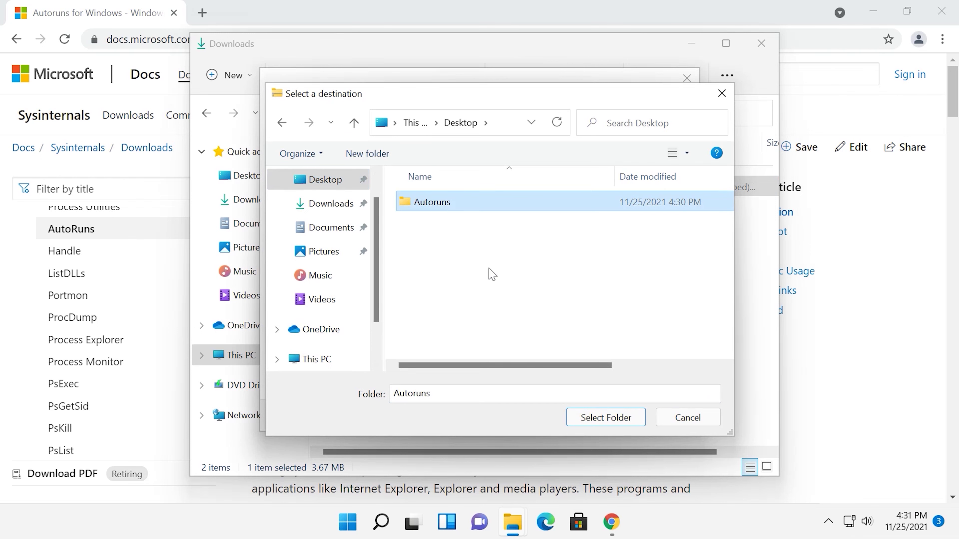
pyautogui.click(589, 417)
pyautogui.click(586, 416)
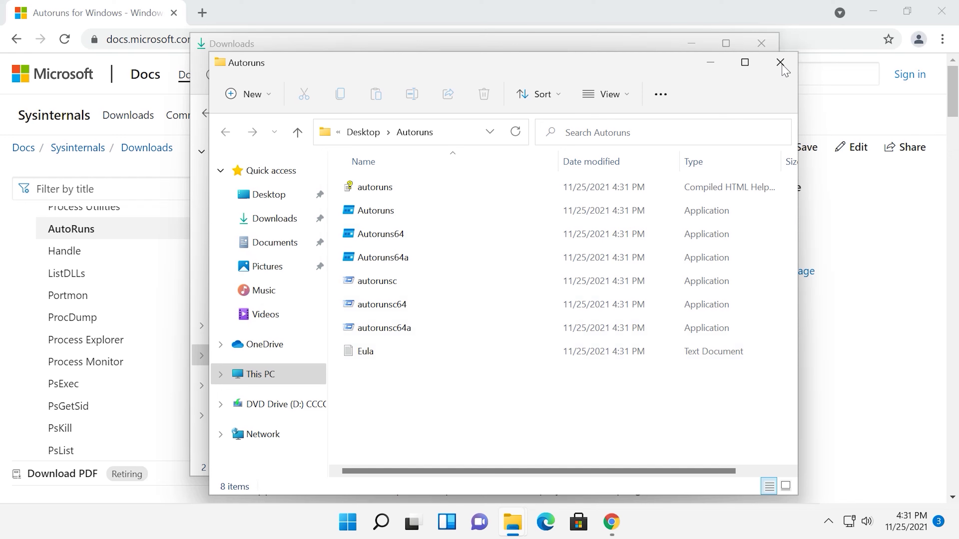
pyautogui.click(780, 63)
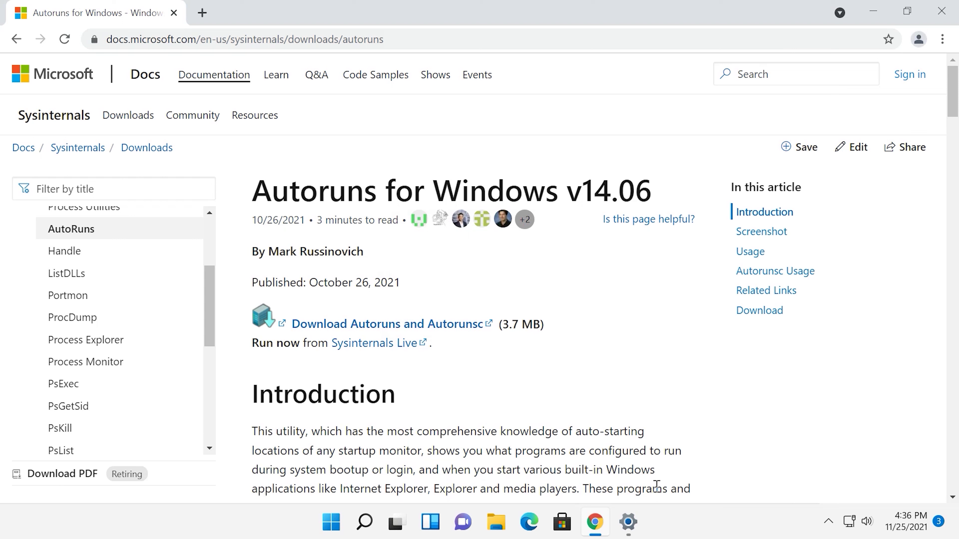
# Step: Switch to Settings and open Virus & threat protection from the Windows Security section of Privacy & security
pyautogui.click(332, 522)
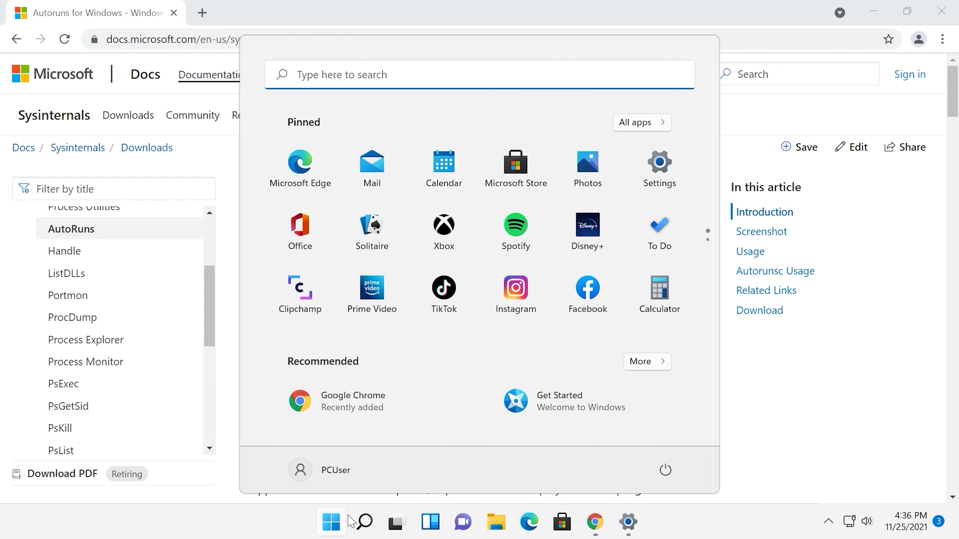
pyautogui.click(664, 180)
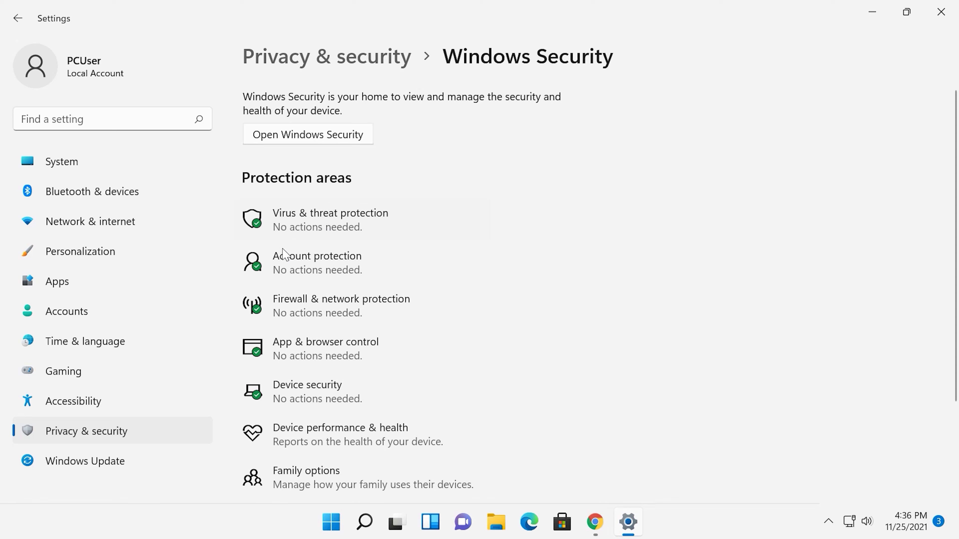
pyautogui.click(109, 437)
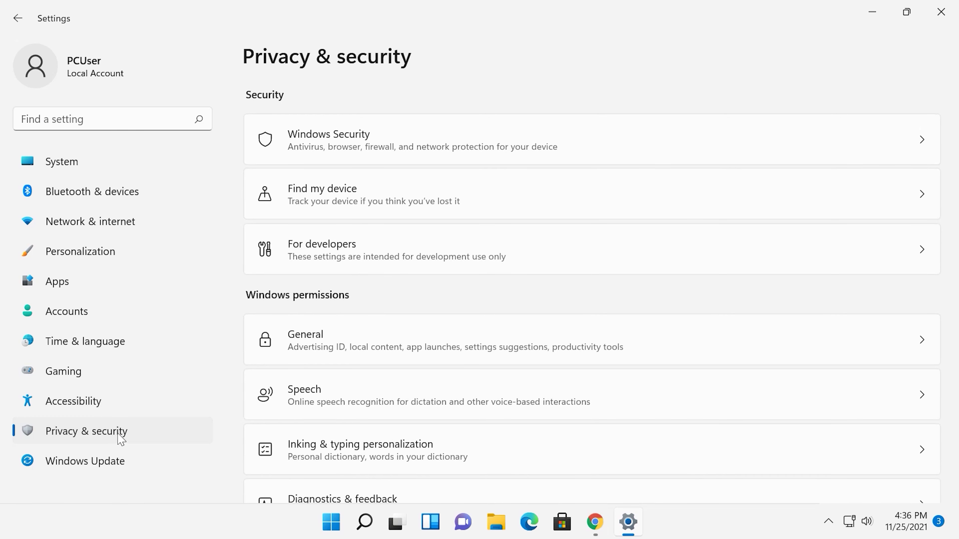
pyautogui.click(315, 154)
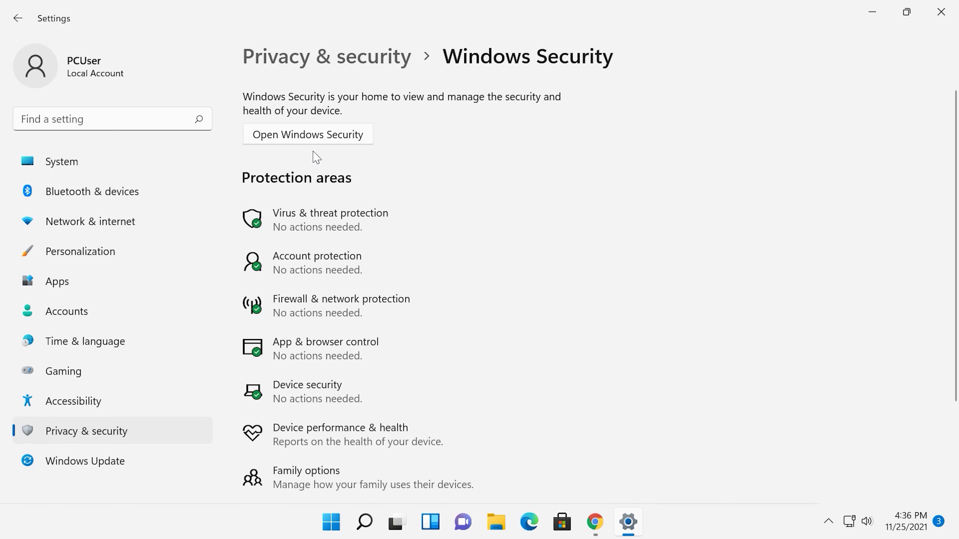
pyautogui.click(320, 230)
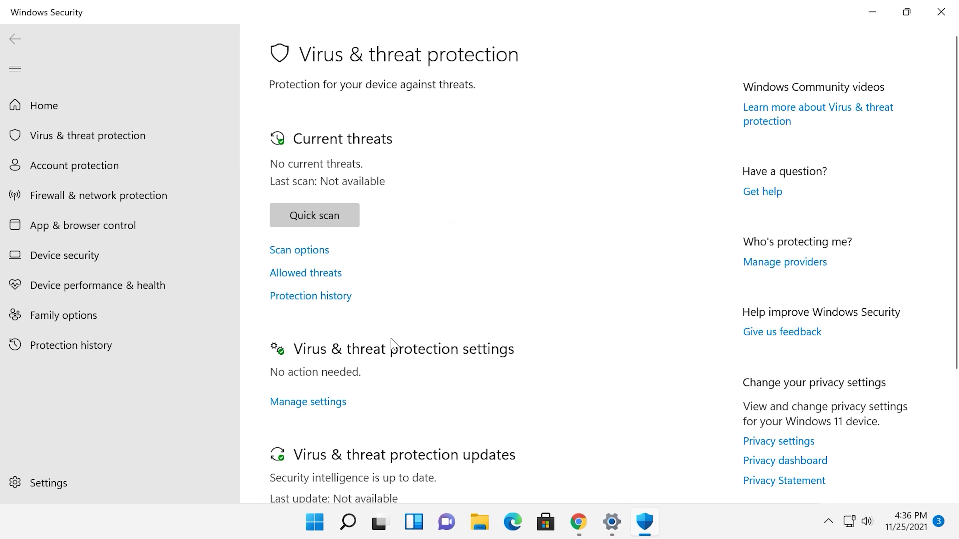
# Step: Turn off Real-time protection and Tamper Protection in the Virus & threat protection settings, allowing the change to the device
pyautogui.scroll(-2, 385, 346)
pyautogui.click(313, 330)
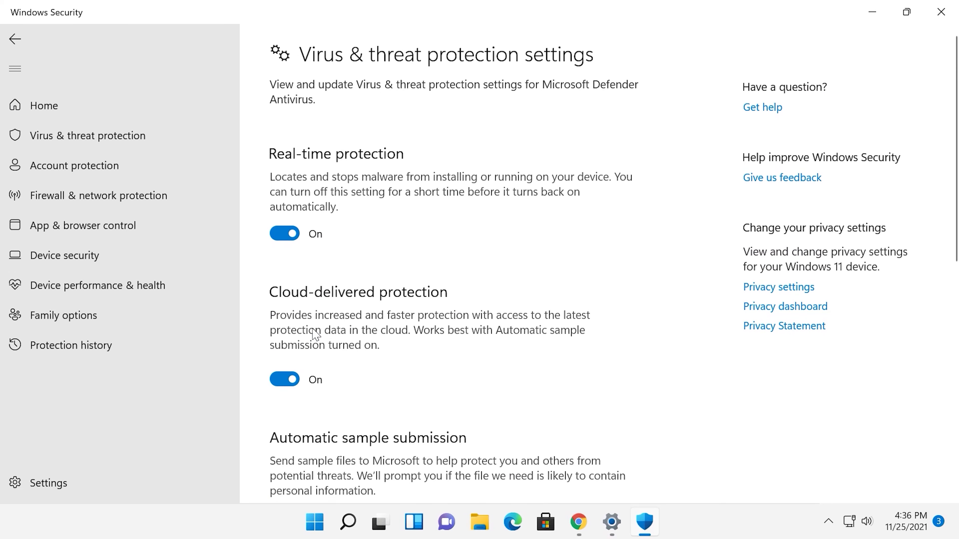
pyautogui.click(294, 241)
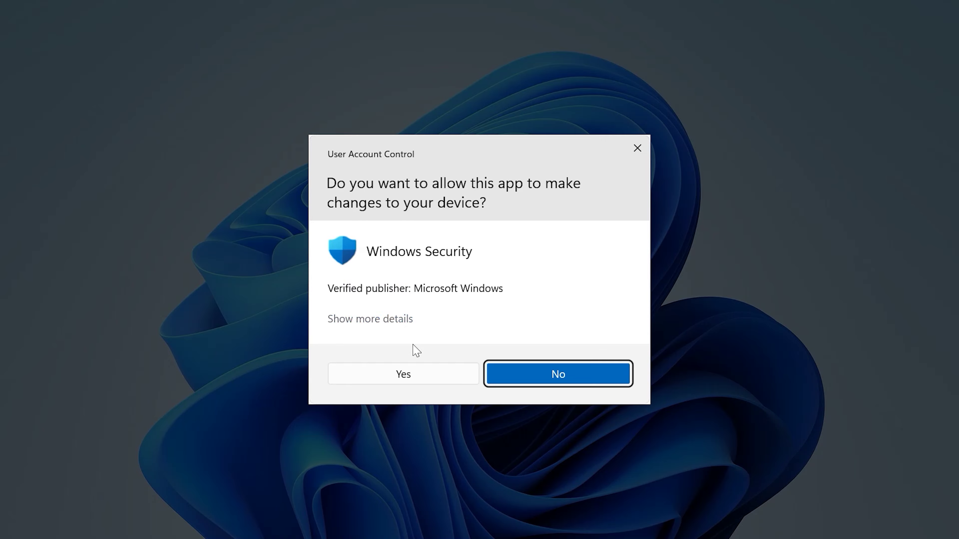
pyautogui.click(417, 380)
pyautogui.scroll(-6, 407, 353)
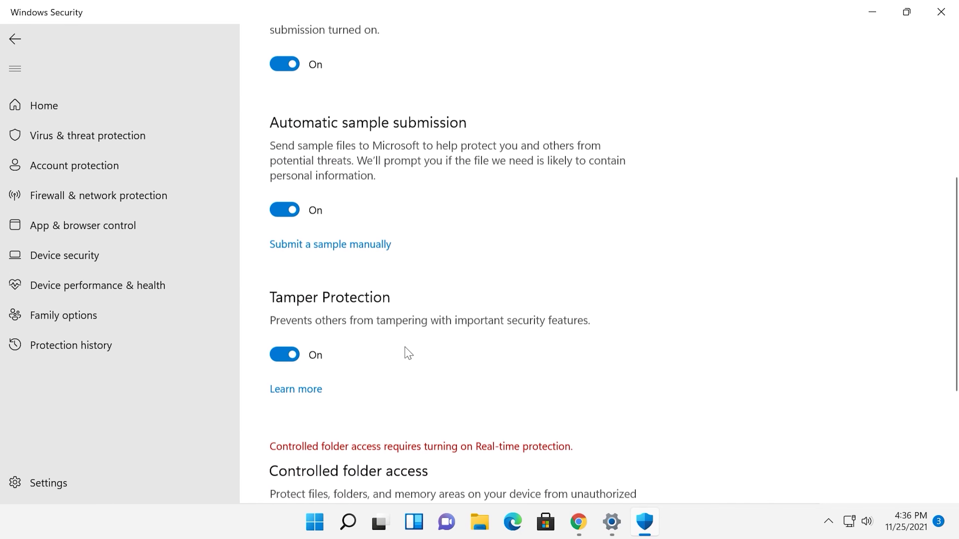
pyautogui.click(290, 334)
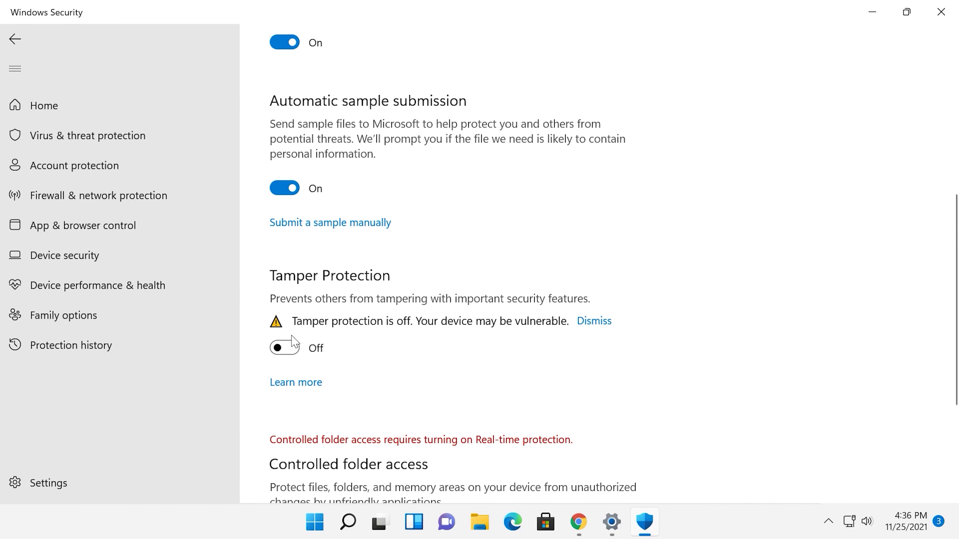
pyautogui.scroll(1, 321, 339)
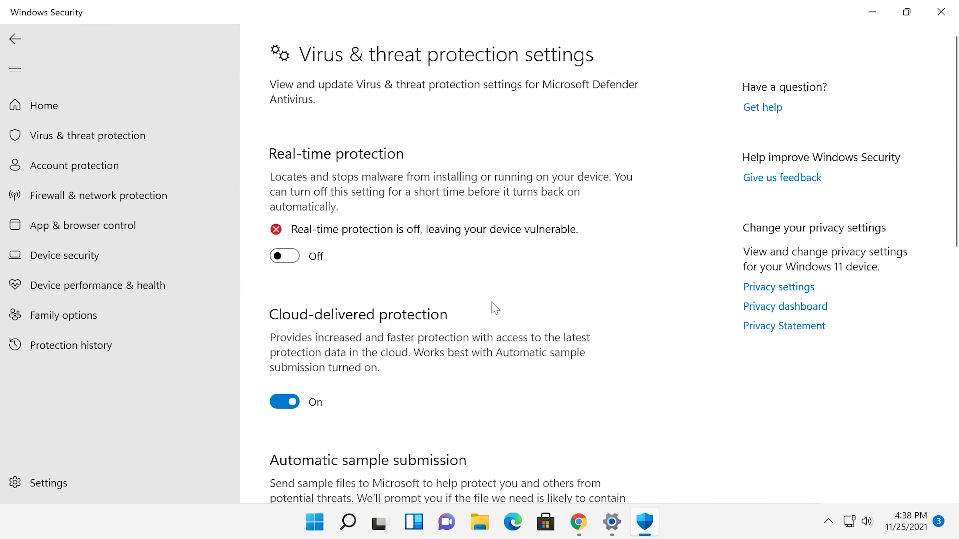
# Step: Enable safe boot in System Configuration, apply it and restart the computer into Safe Mode
pyautogui.click(348, 522)
pyautogui.write('sy')
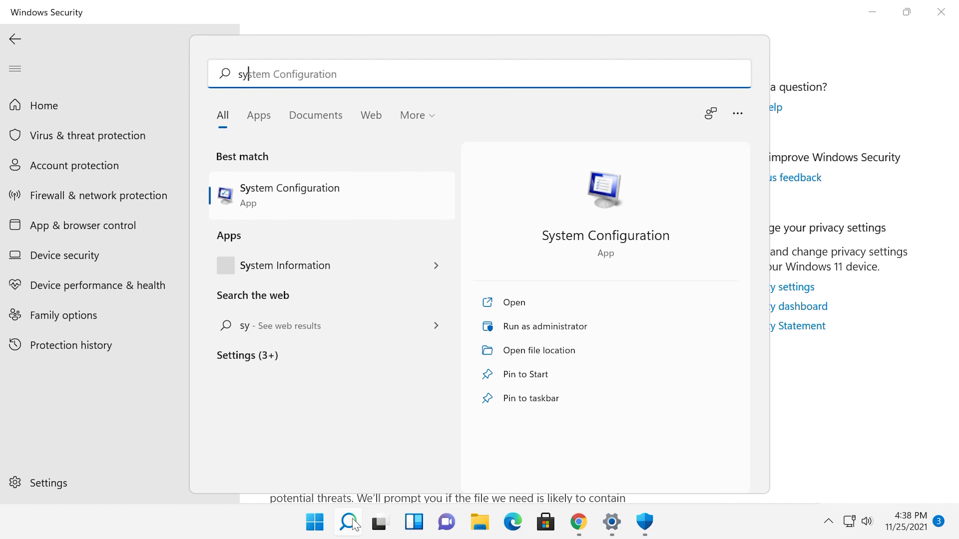
pyautogui.click(277, 204)
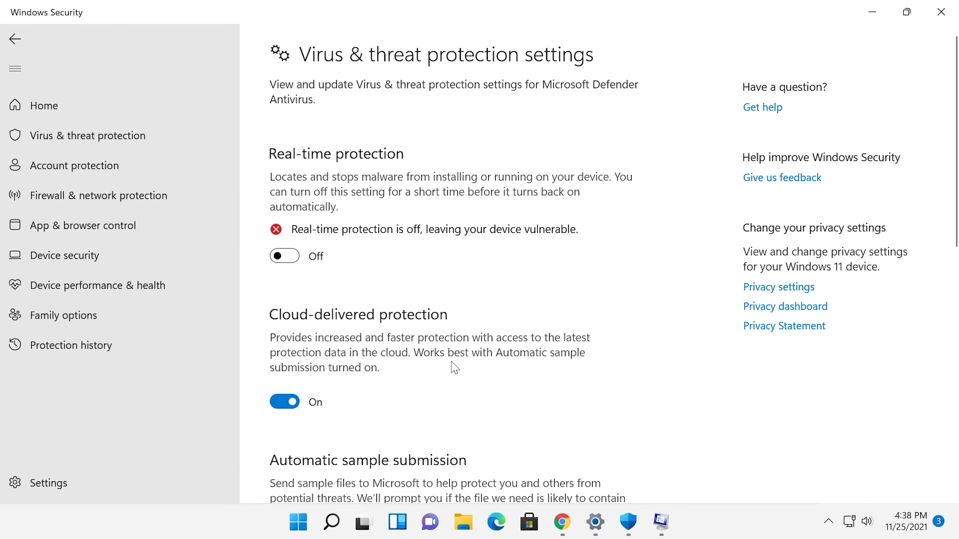
pyautogui.click(661, 522)
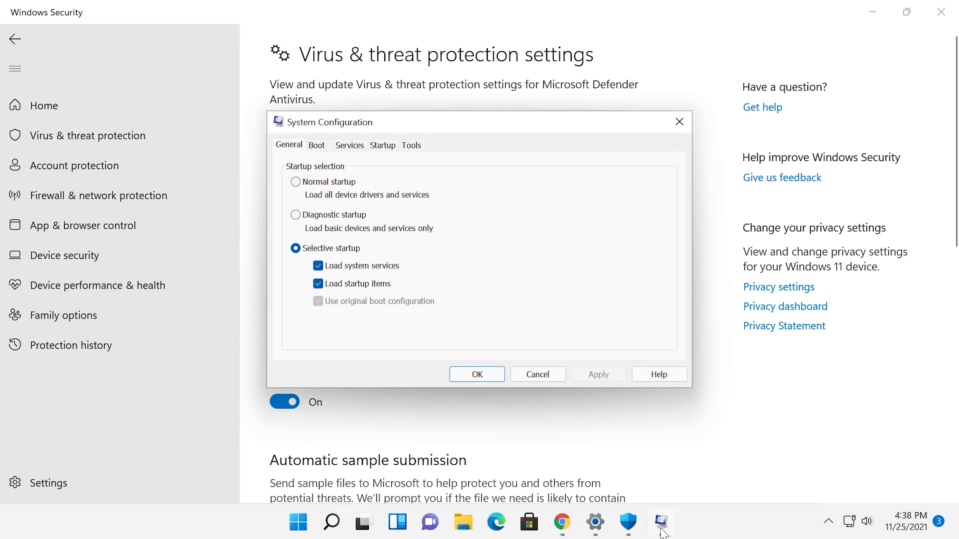
pyautogui.click(318, 146)
pyautogui.click(315, 286)
pyautogui.click(601, 375)
pyautogui.click(486, 376)
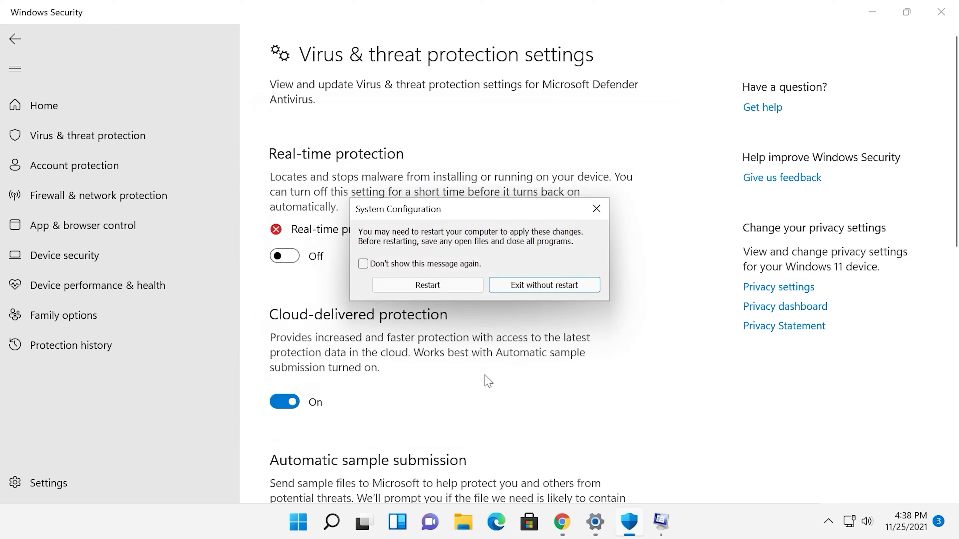
pyautogui.click(426, 290)
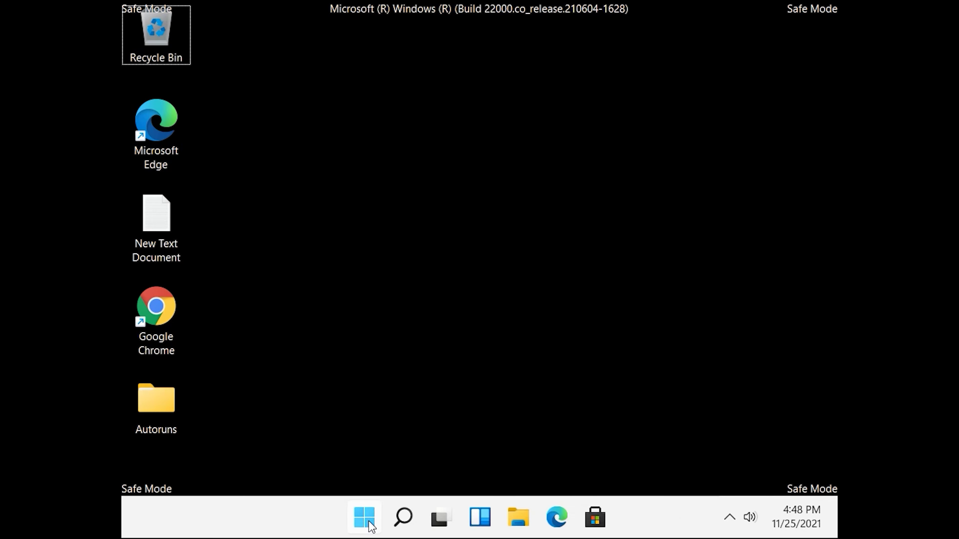
# Step: Check the Windows Security page under Privacy & security in Settings, and close Settings
pyautogui.click(368, 521)
pyautogui.click(689, 174)
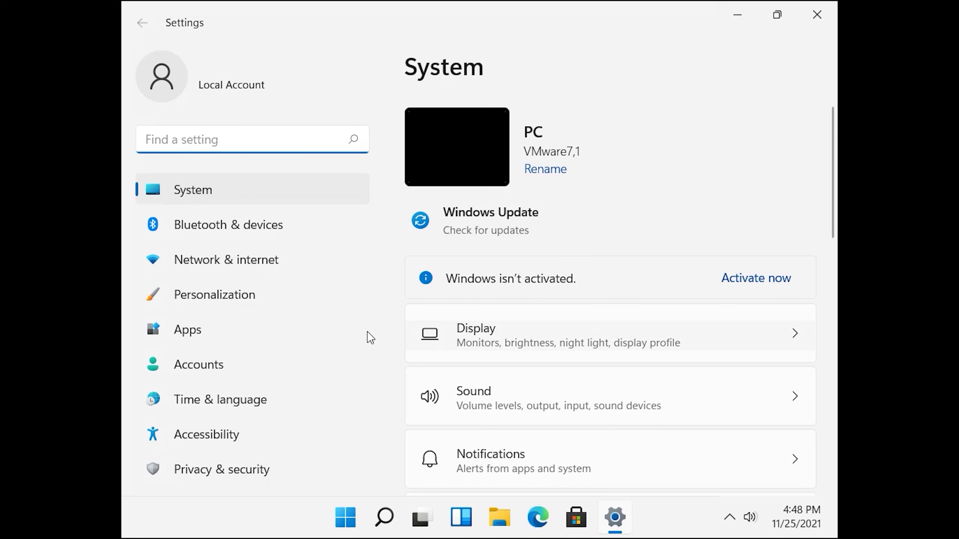
pyautogui.click(274, 469)
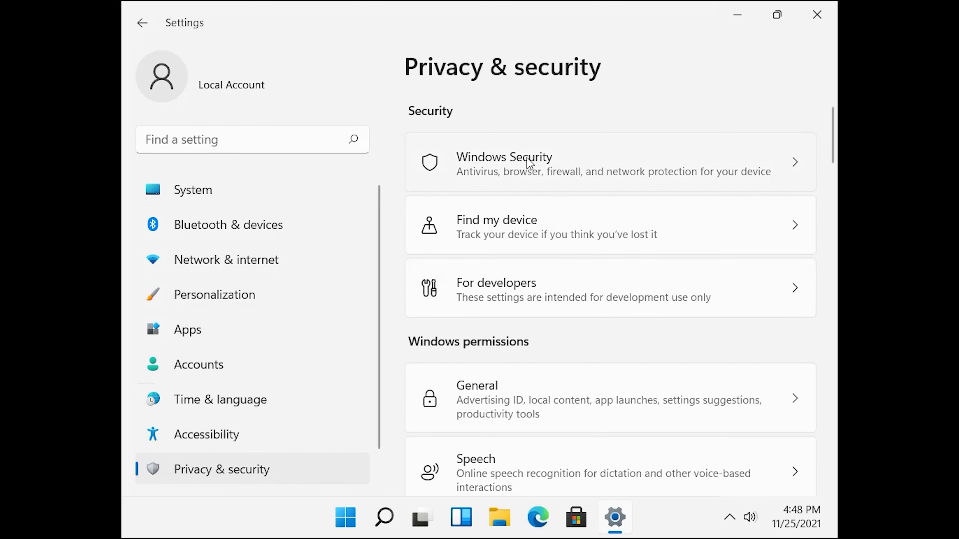
pyautogui.click(541, 163)
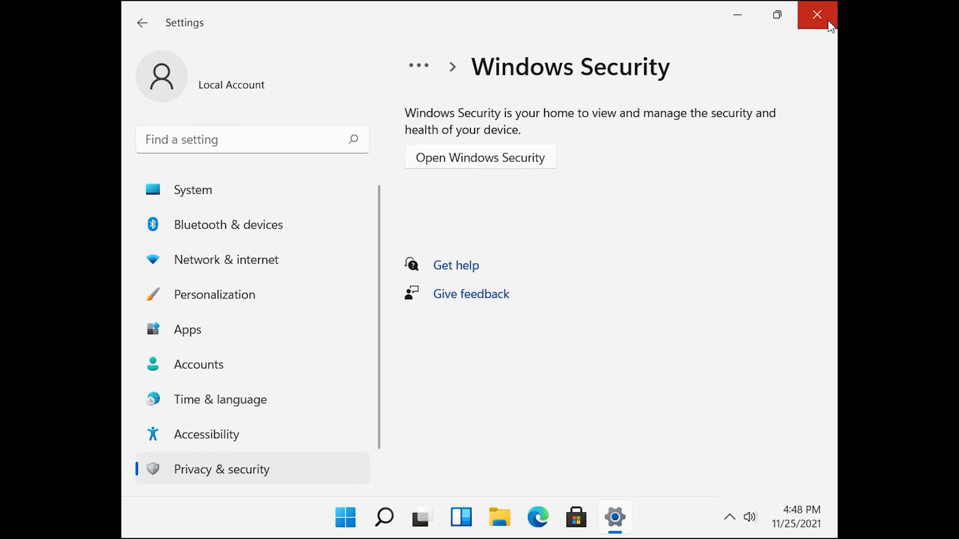
pyautogui.click(818, 16)
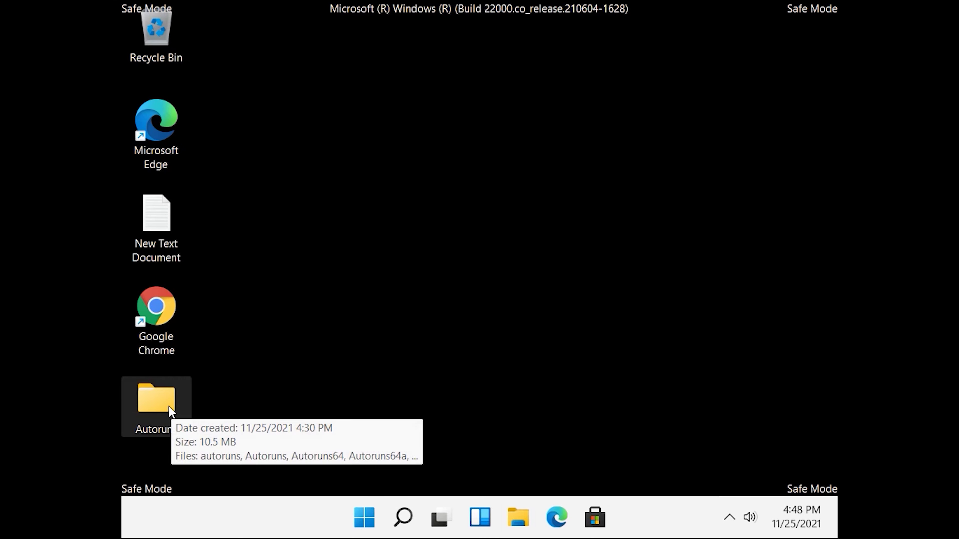
# Step: Run Autoruns64 from the Autoruns folder on the desktop, allowing it past the SmartScreen prompt
pyautogui.doubleClick(156, 399)
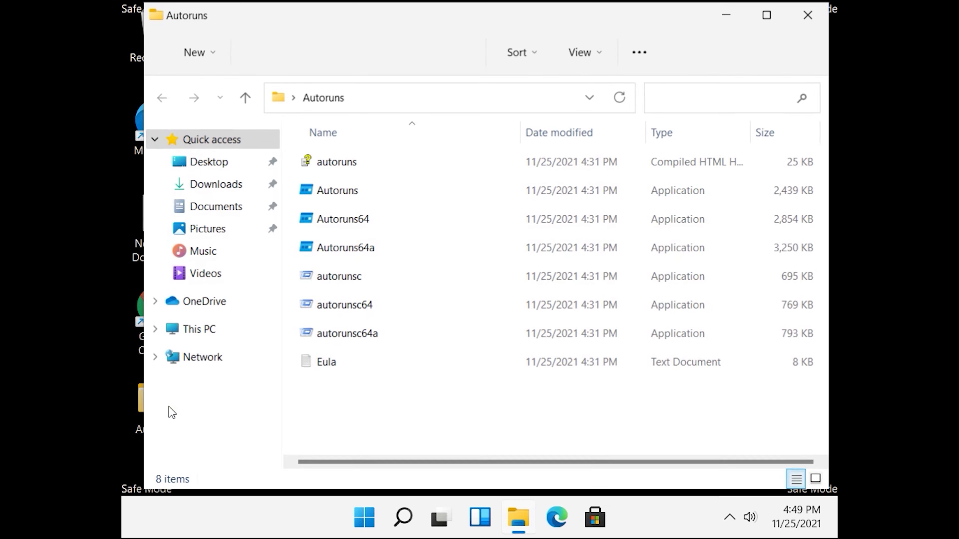
pyautogui.doubleClick(348, 226)
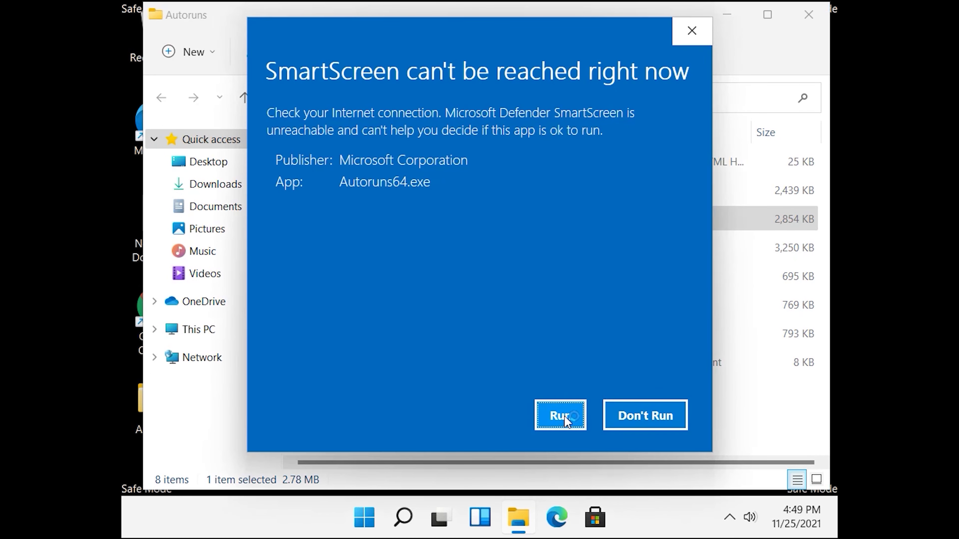
pyautogui.click(561, 416)
pyautogui.click(562, 368)
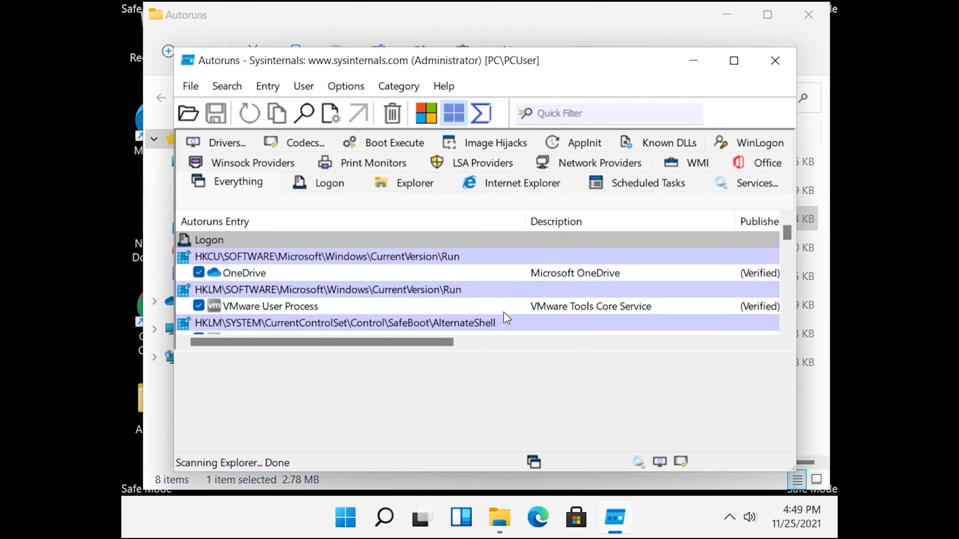
# Step: Display the Services entries in Autoruns and stop hiding Windows entries
pyautogui.click(732, 187)
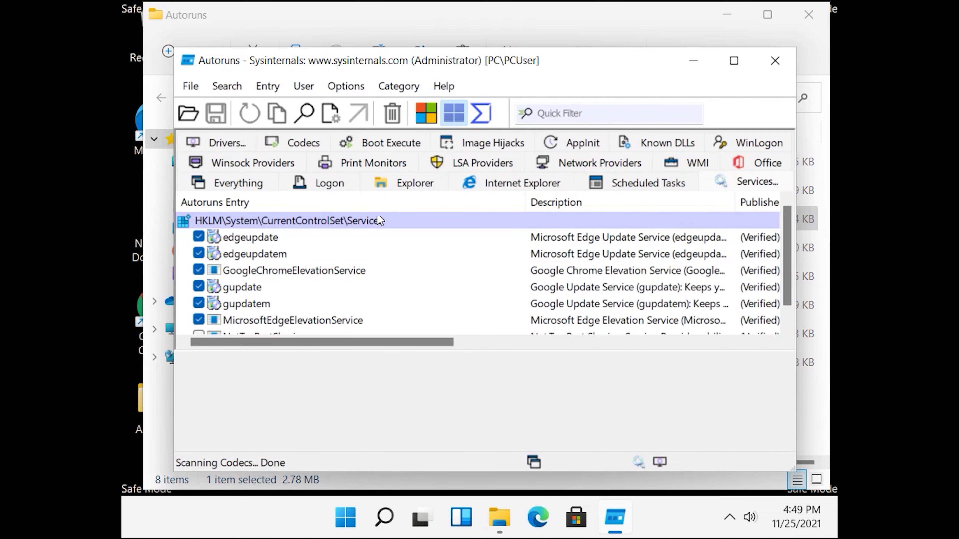
pyautogui.click(353, 88)
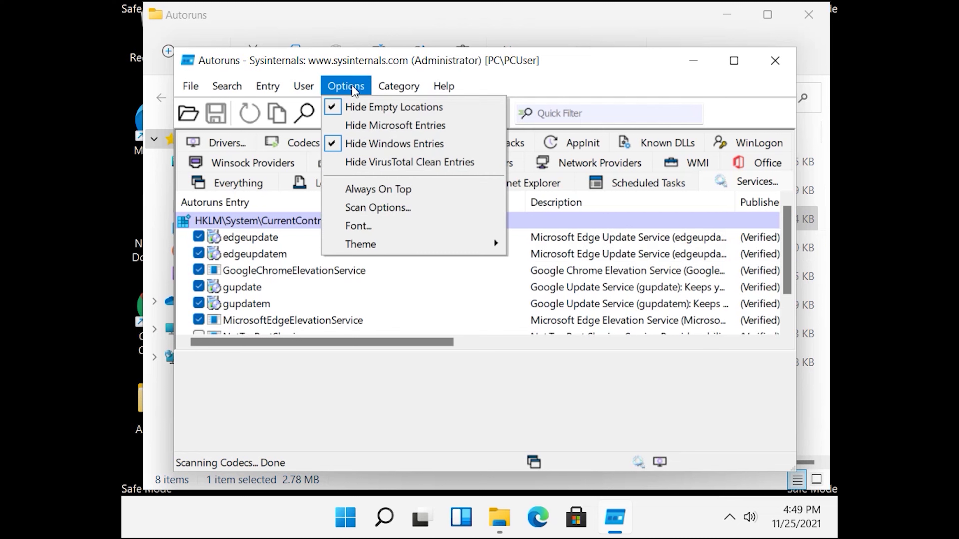
pyautogui.click(355, 145)
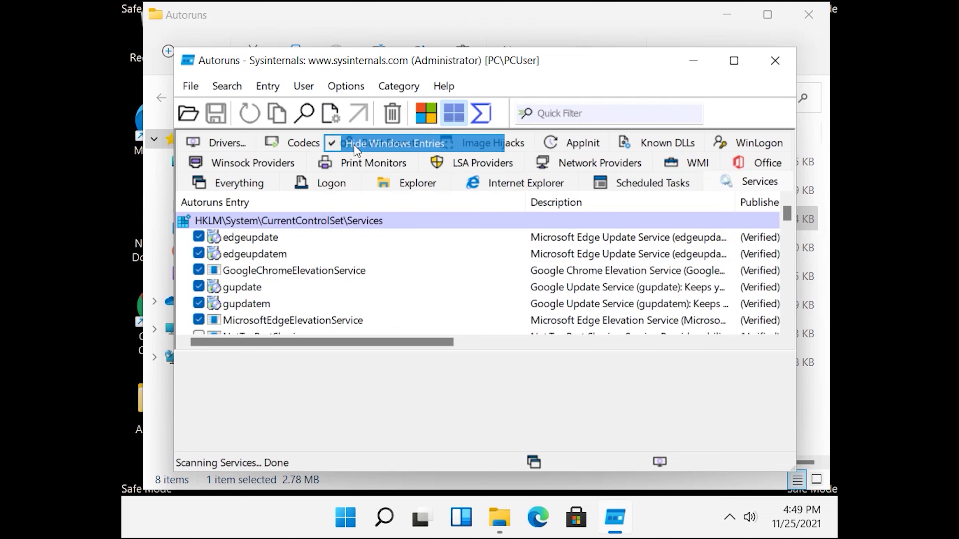
# Step: Disable the WinDefend service entry in Autoruns, and close Autoruns and its folder window
pyautogui.scroll(-20, 325, 279)
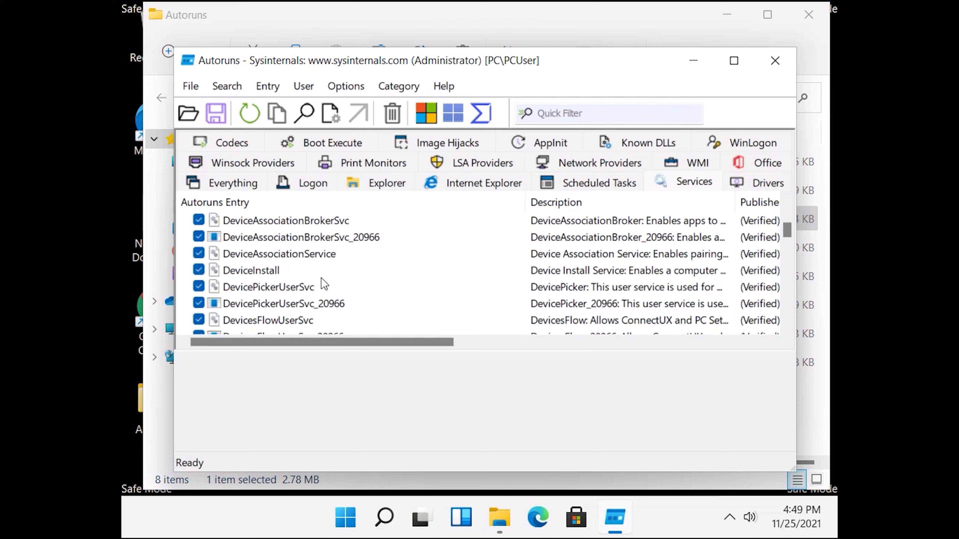
pyautogui.scroll(-20, 323, 288)
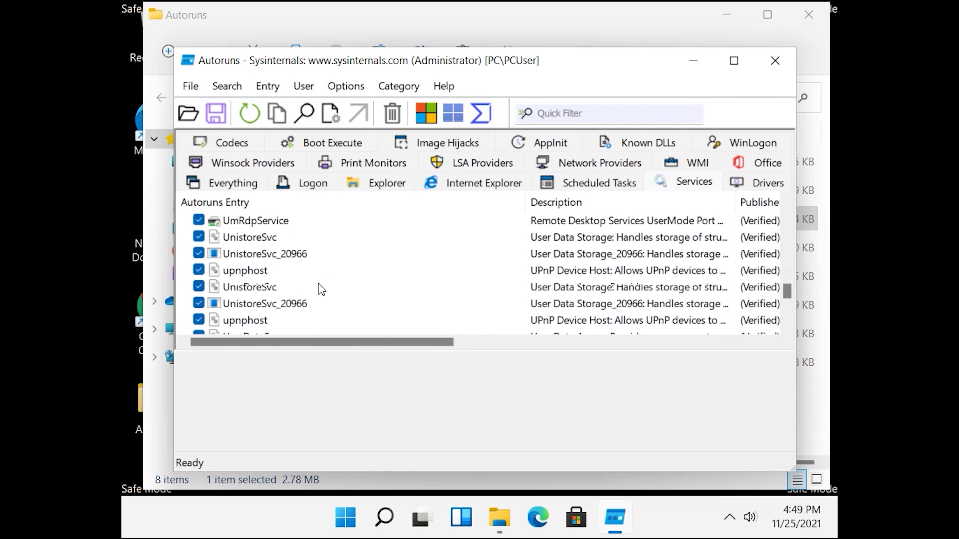
pyautogui.scroll(-10, 321, 289)
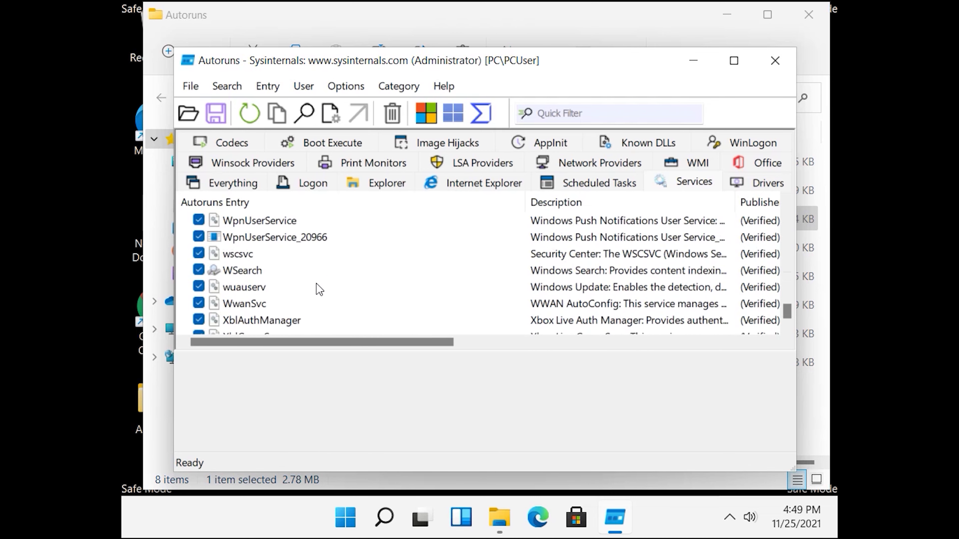
pyautogui.scroll(6, 319, 289)
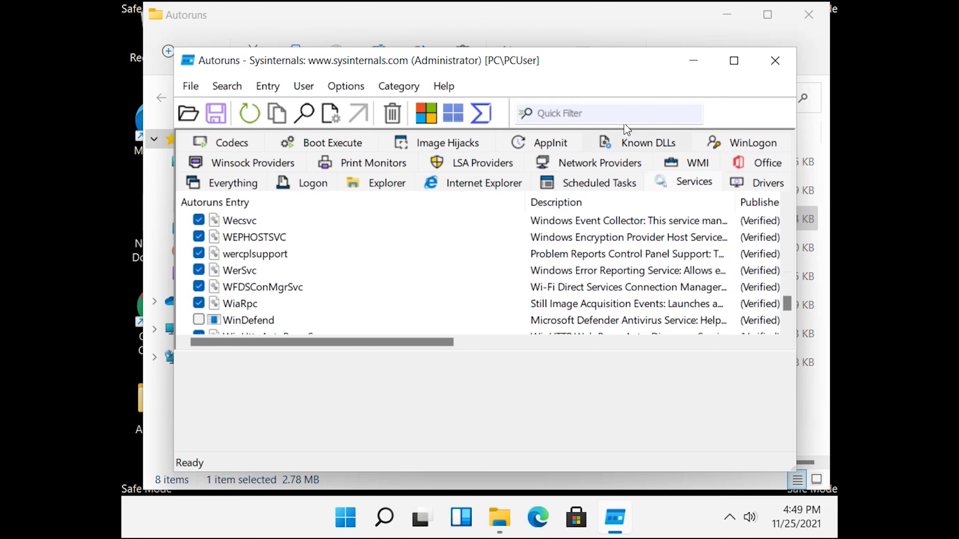
pyautogui.click(767, 68)
pyautogui.click(807, 19)
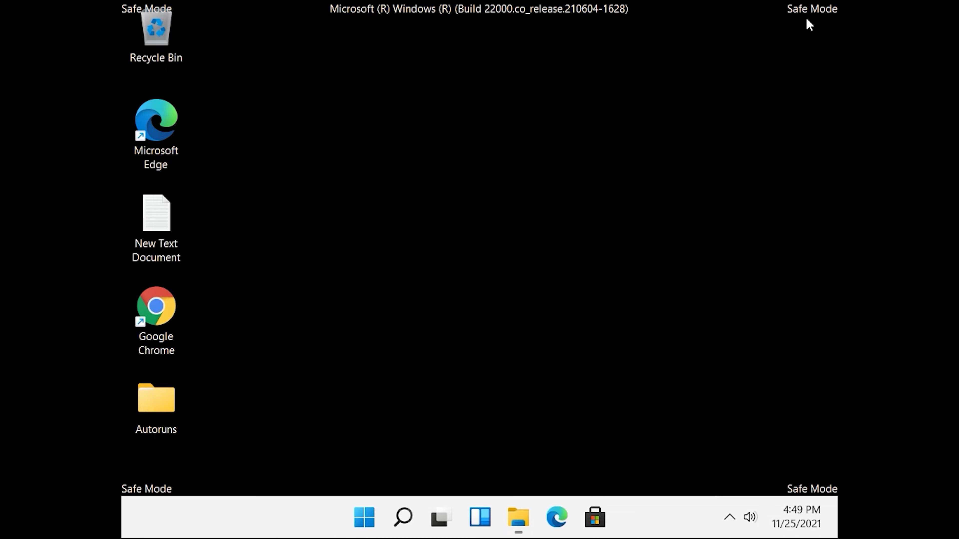
# Step: Set System Configuration to Normal startup, apply it and restart the computer
pyautogui.click(410, 520)
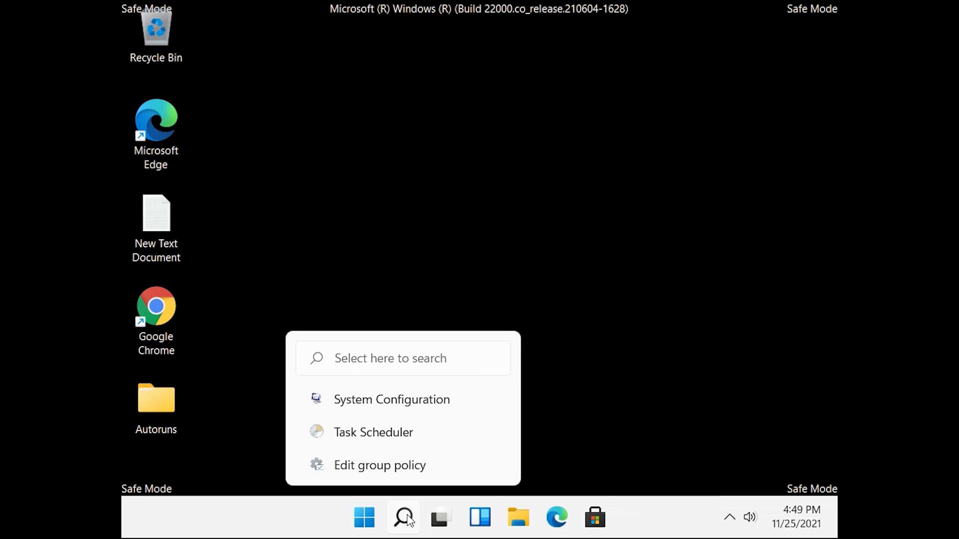
pyautogui.click(395, 404)
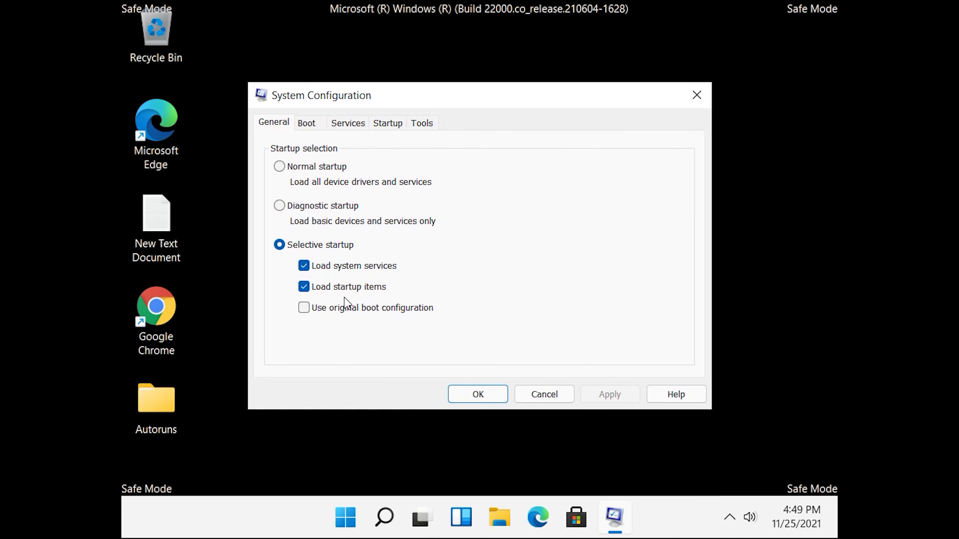
pyautogui.click(297, 170)
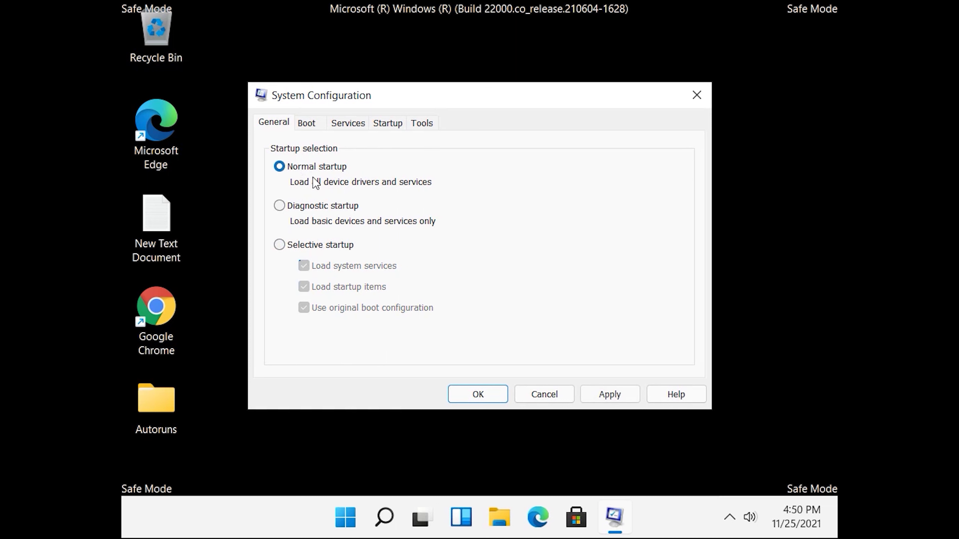
pyautogui.click(604, 394)
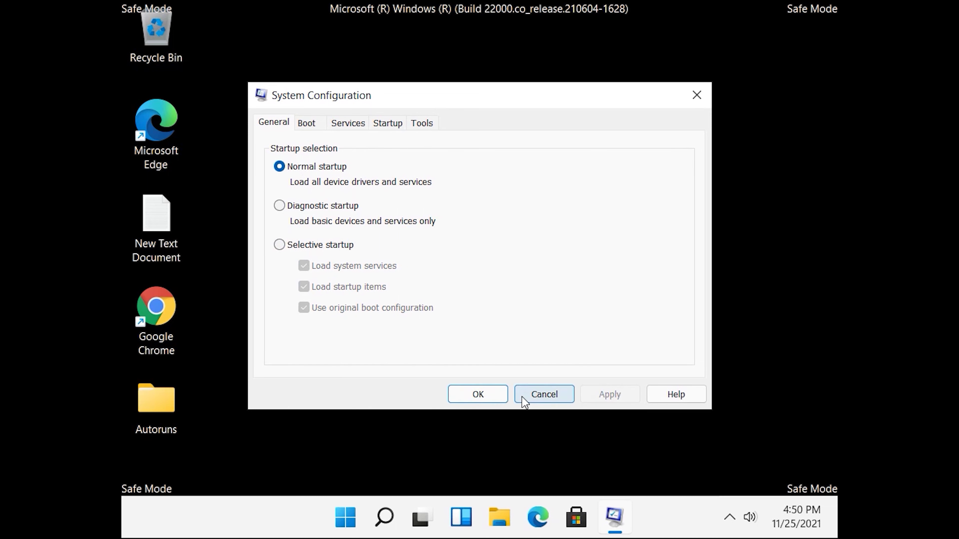
pyautogui.click(490, 395)
pyautogui.click(433, 296)
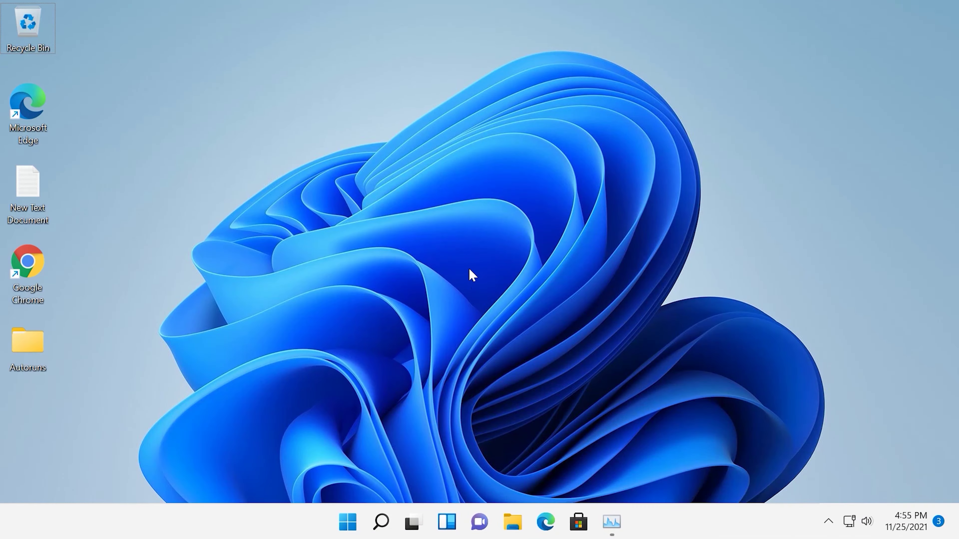
# Step: Expand Task Manager to its detailed view and examine the background processes for Microsoft Defender Antivirus
pyautogui.click(611, 524)
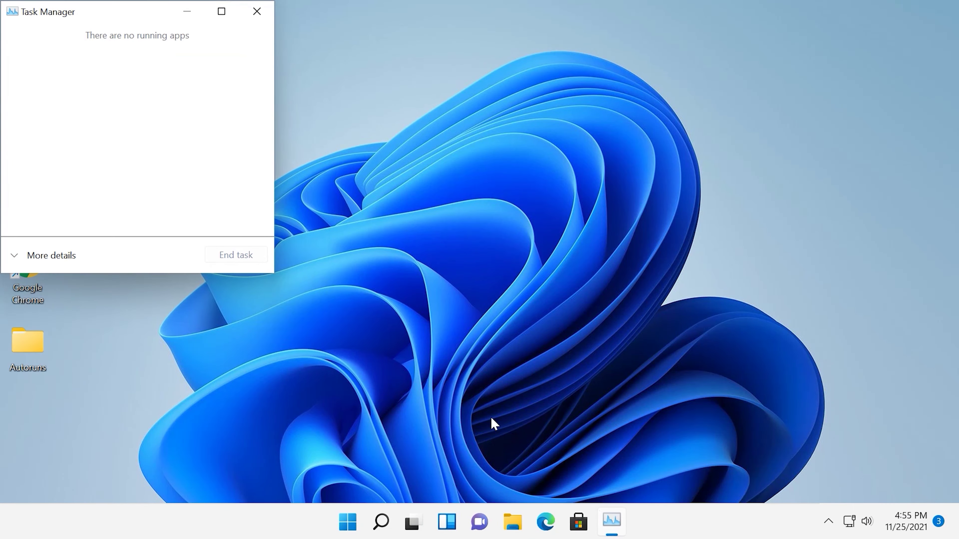
pyautogui.click(71, 256)
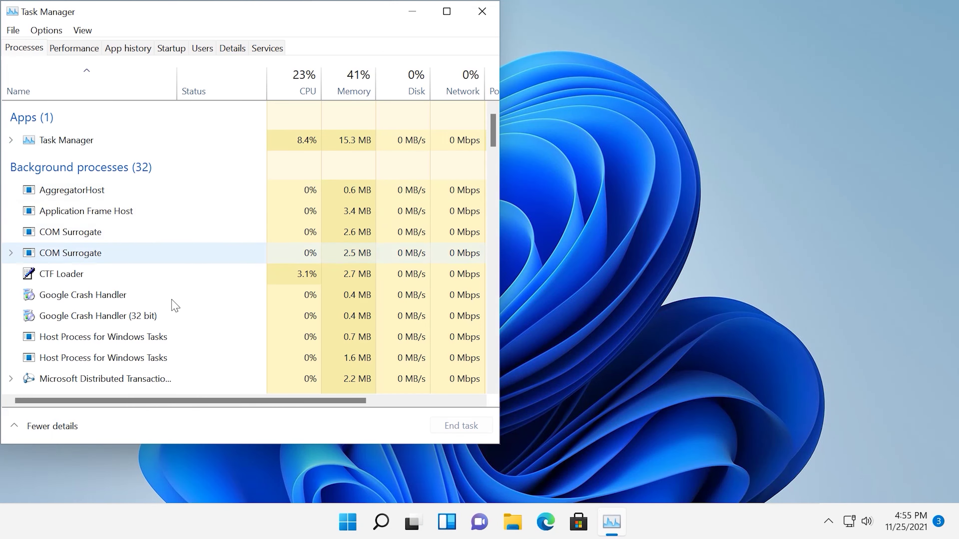
pyautogui.moveTo(276, 18); pyautogui.dragTo(403, 26)
pyautogui.scroll(-5, 295, 287)
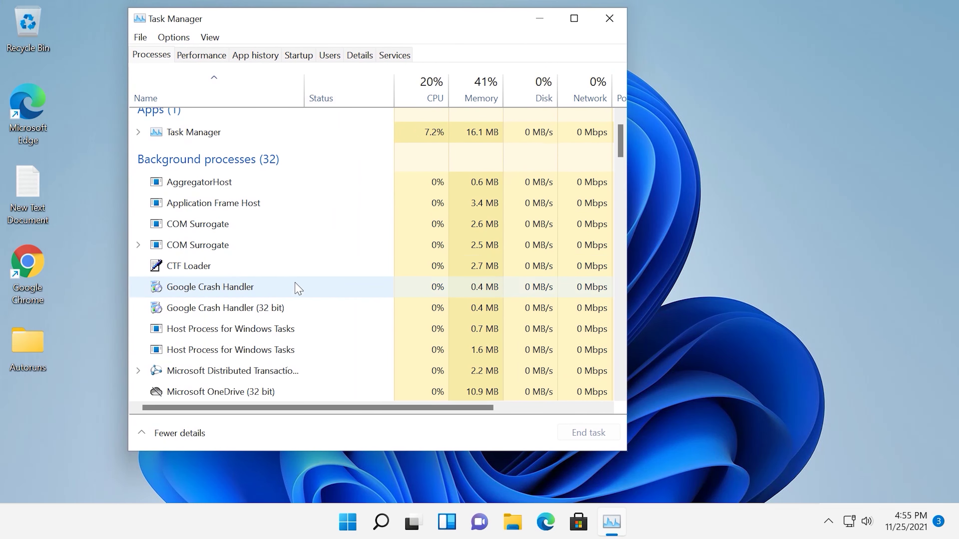
pyautogui.scroll(-5, 246, 334)
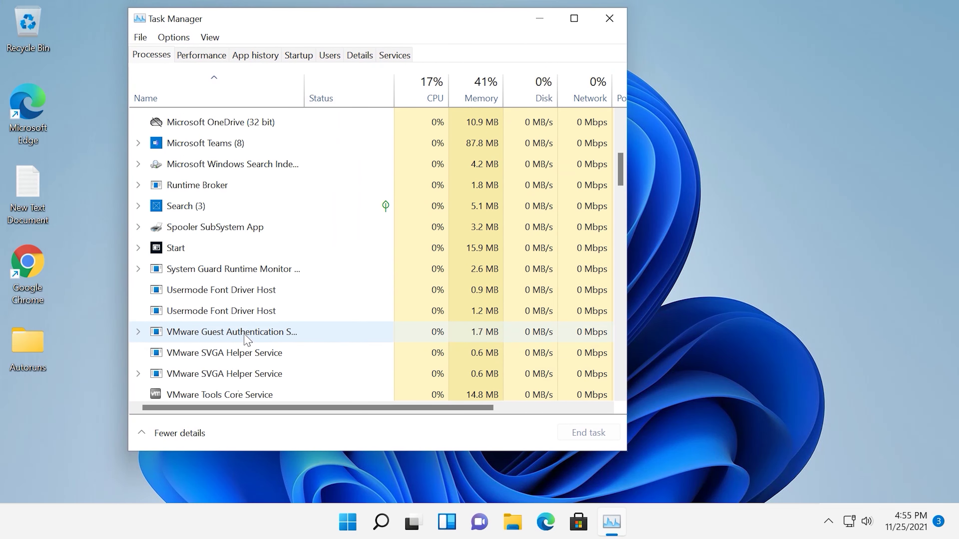
pyautogui.scroll(-6, 241, 343)
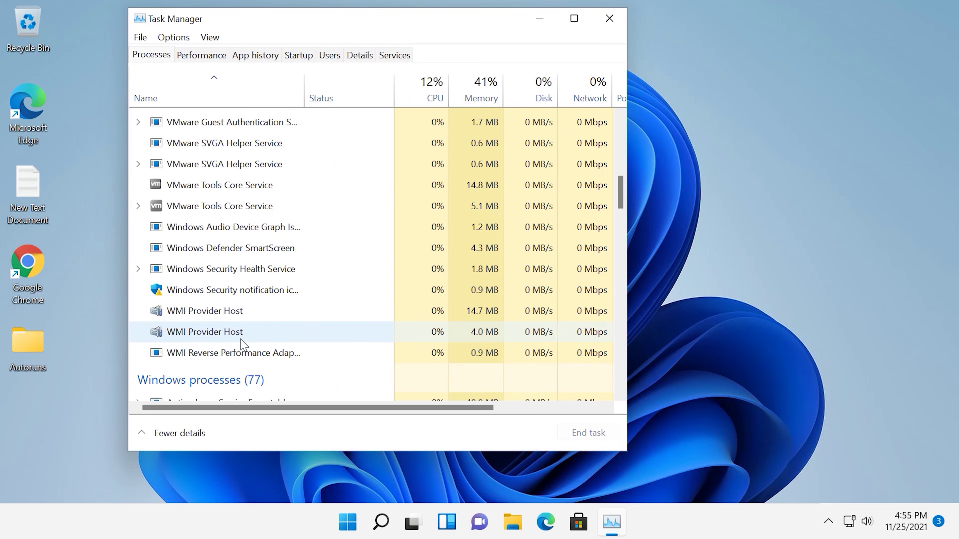
# Step: Finish checking the process list, and open Virus & threat protection in Windows Security through the Privacy & security settings
pyautogui.scroll(-3, 244, 342)
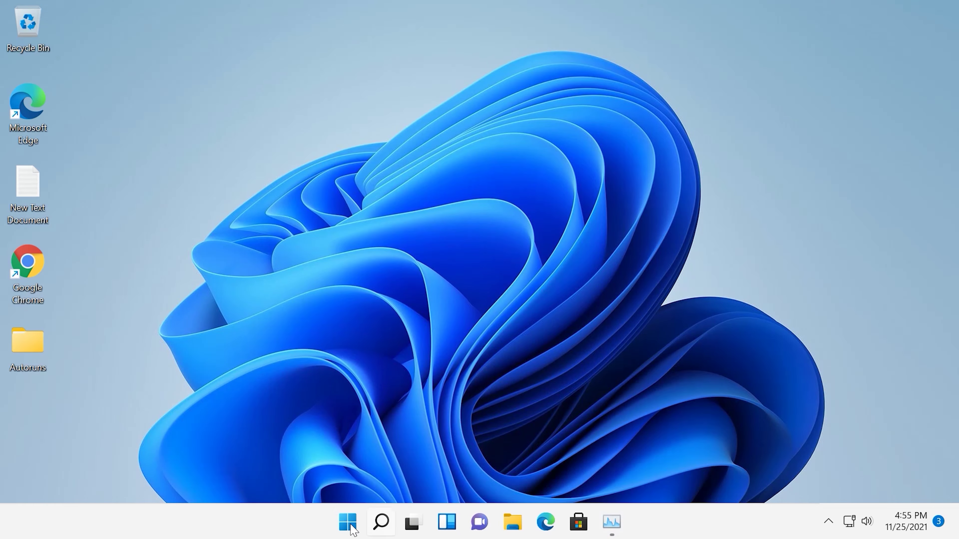
pyautogui.click(348, 523)
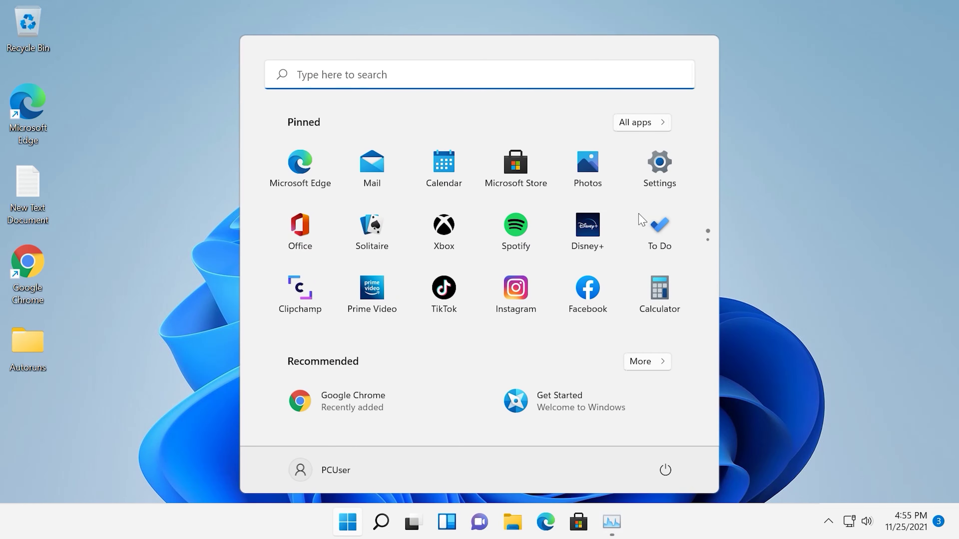
pyautogui.click(662, 182)
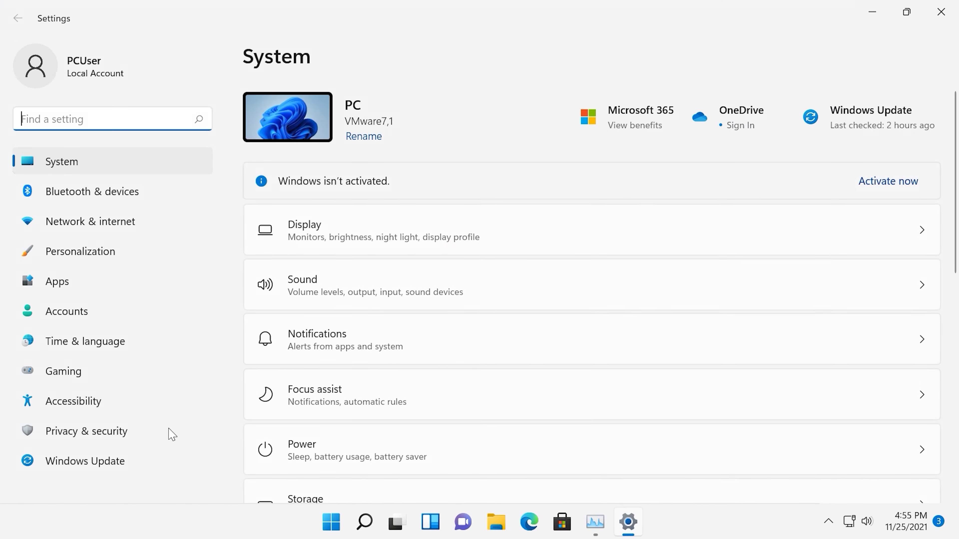
pyautogui.click(134, 433)
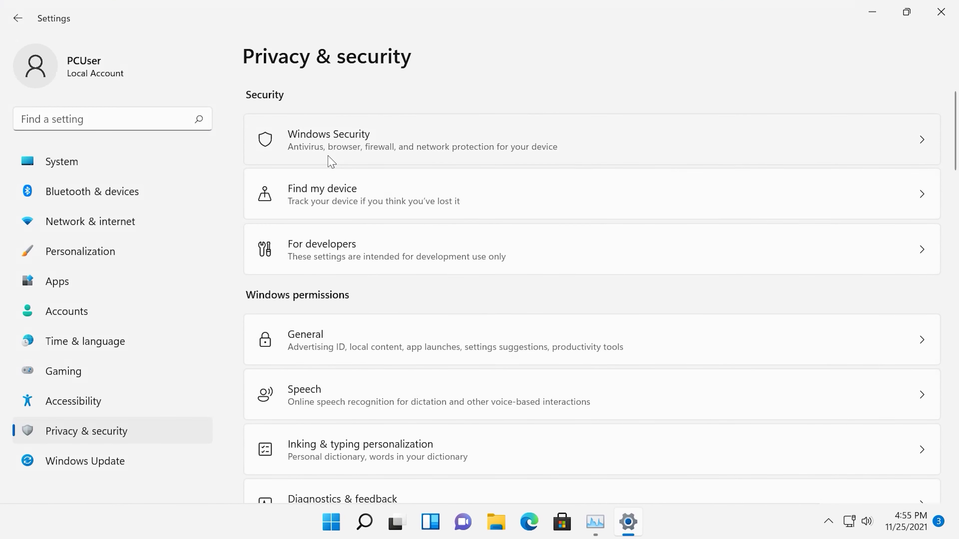
pyautogui.click(328, 157)
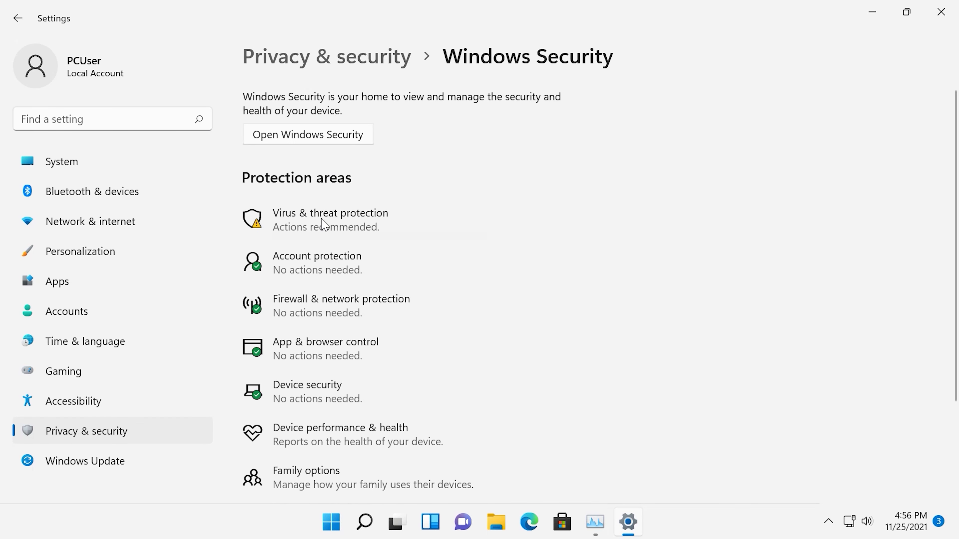
pyautogui.click(324, 227)
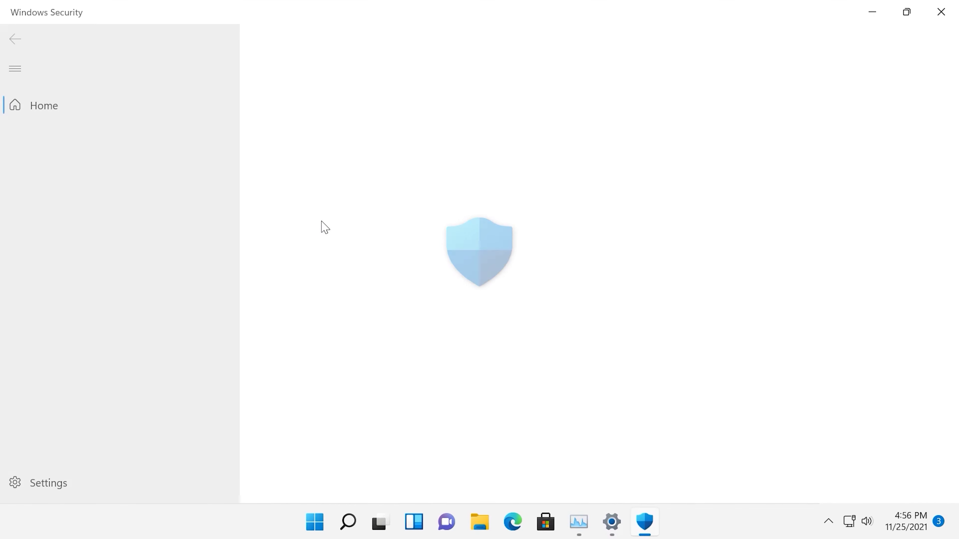